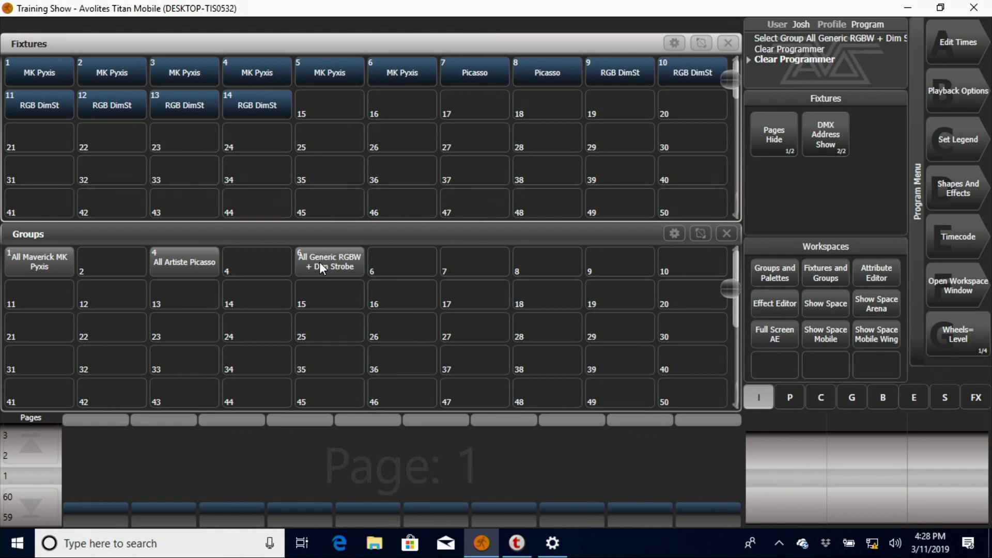
# Step: Recall the All Maverick MK Pyxis and All Artiste Picasso groups, clearing the programmer after each
pyautogui.click(44, 265)
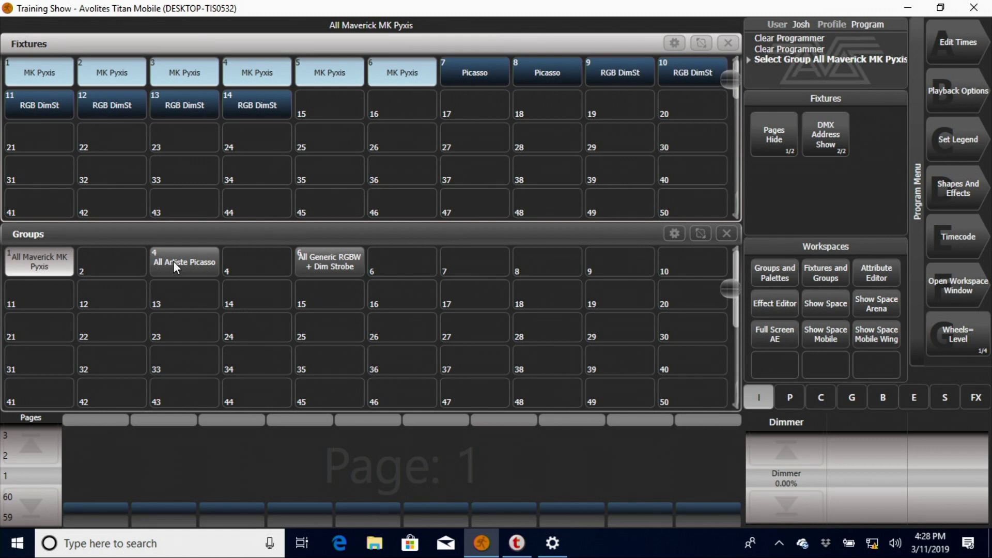
pyautogui.hotkey('ctrl', 'c')
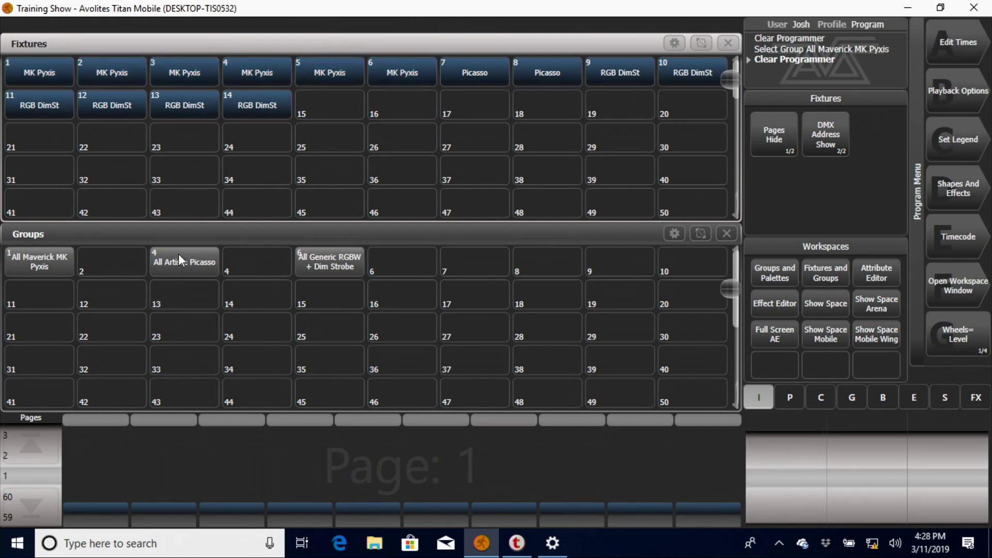
pyautogui.click(180, 262)
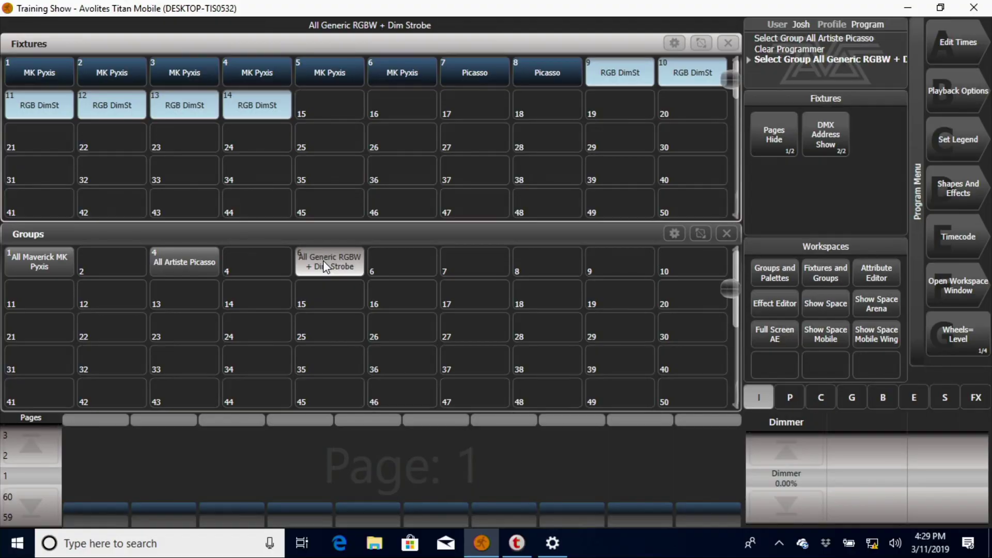
pyautogui.press('Escape')
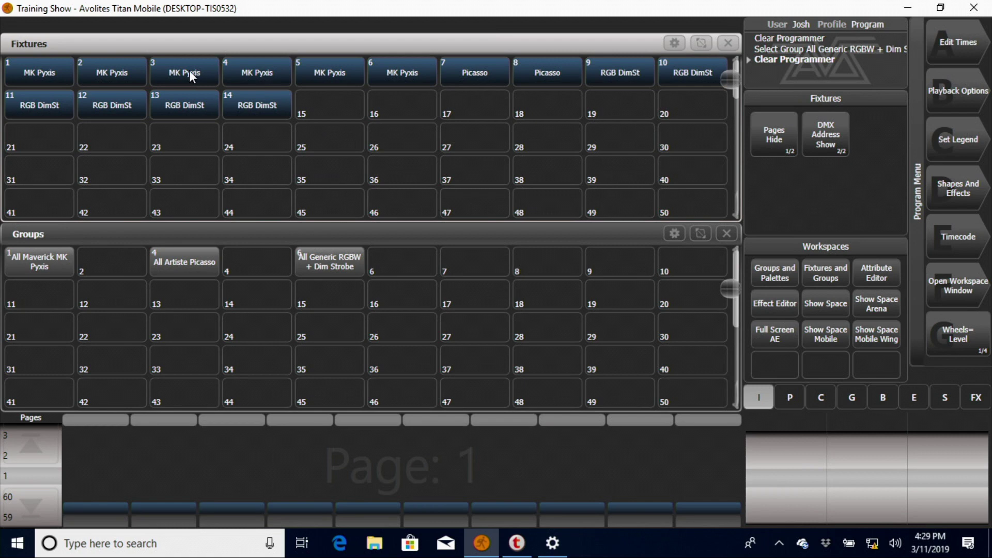
# Step: Select Pyxis fixtures 1, 3, 4 and 6 and start a group with legend 'Middle & Outside', opening its picture
pyautogui.moveTo(189, 71); pyautogui.dragTo(257, 72)
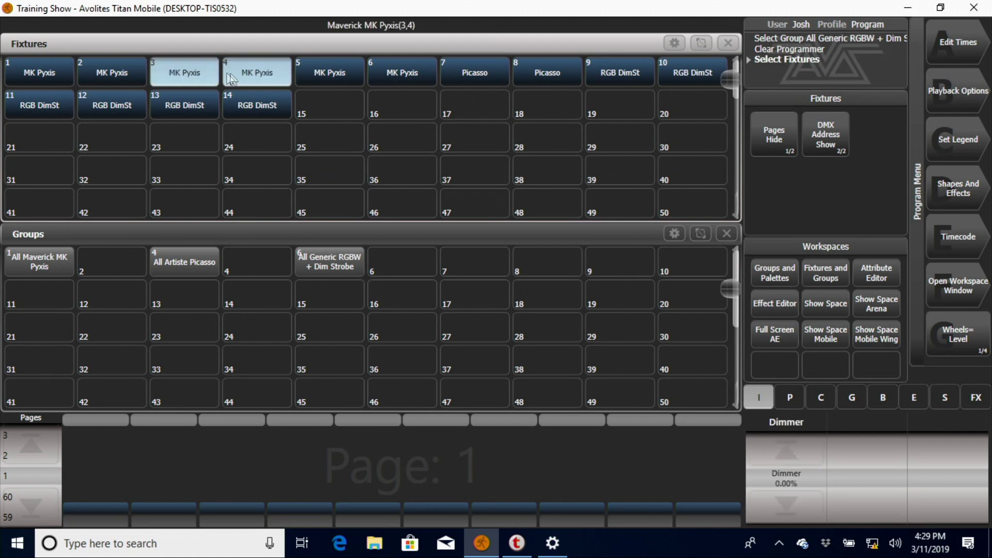
pyautogui.click(54, 77)
pyautogui.click(405, 78)
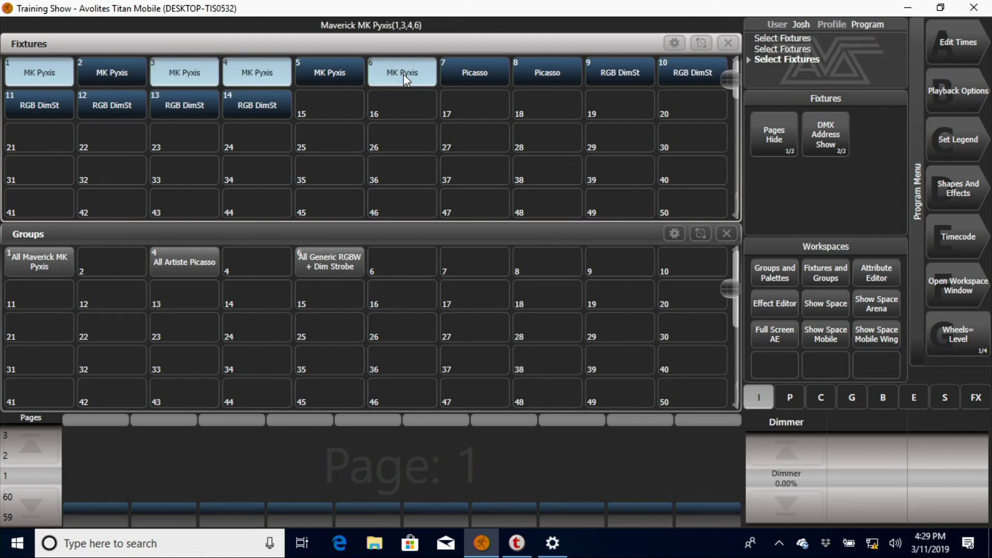
pyautogui.click(128, 262)
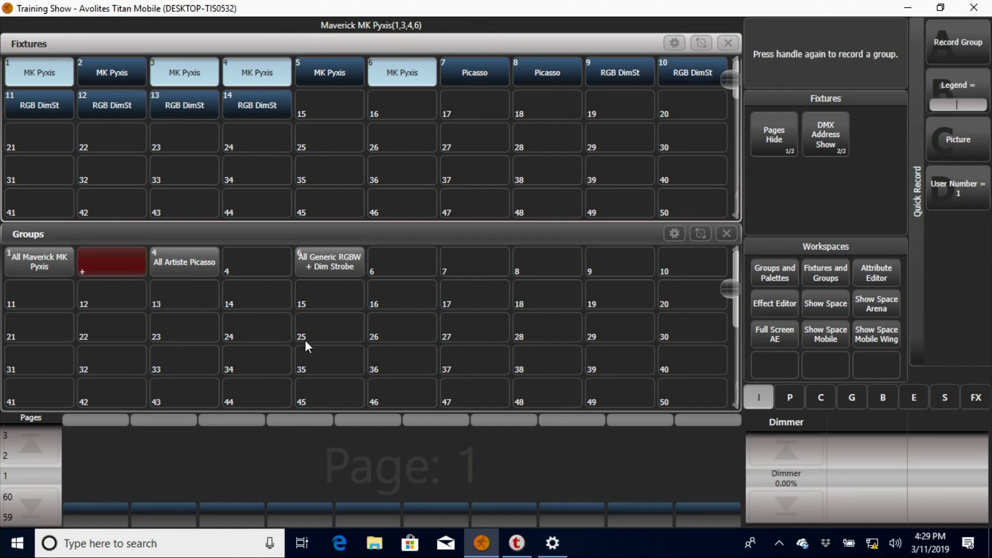
pyautogui.write('Middle')
pyautogui.write(' & Outside')
pyautogui.click(960, 143)
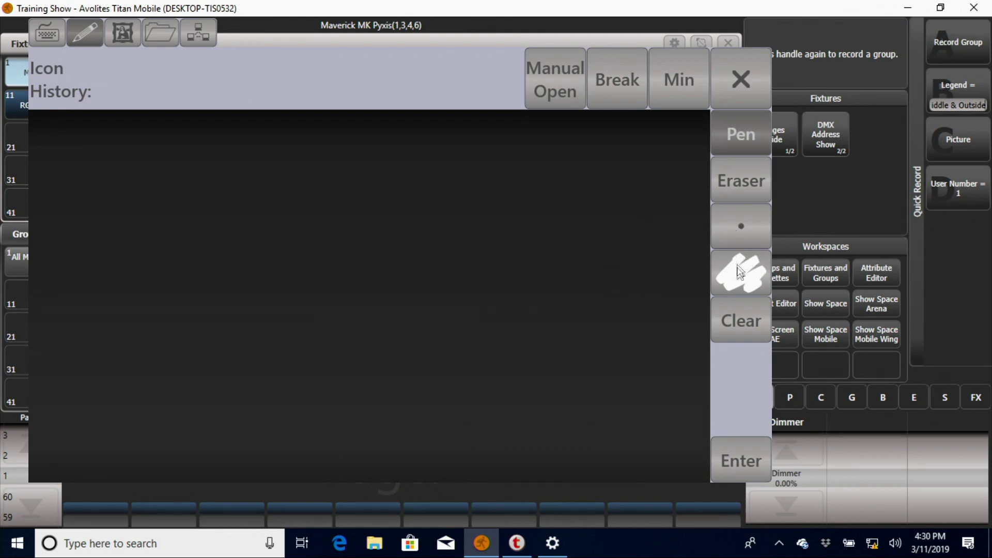
# Step: Enlarge the brush, choose pure blue, and paint large blue dots across the canvas
pyautogui.click(730, 231)
pyautogui.moveTo(588, 279); pyautogui.dragTo(639, 268)
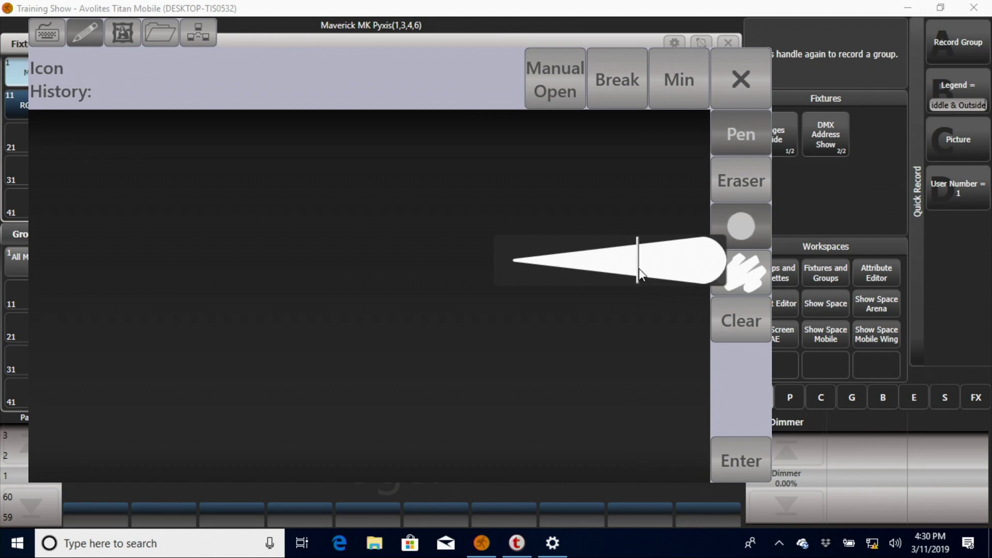
pyautogui.click(747, 277)
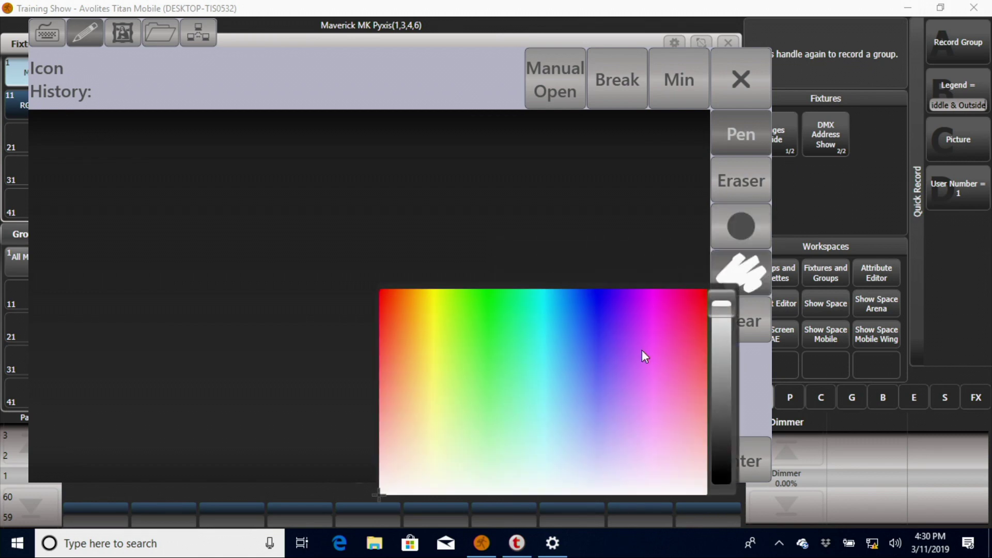
pyautogui.moveTo(580, 328)
pyautogui.mouseDown()
pyautogui.moveTo(602, 288)
pyautogui.moveTo(595, 279)
pyautogui.mouseUp()
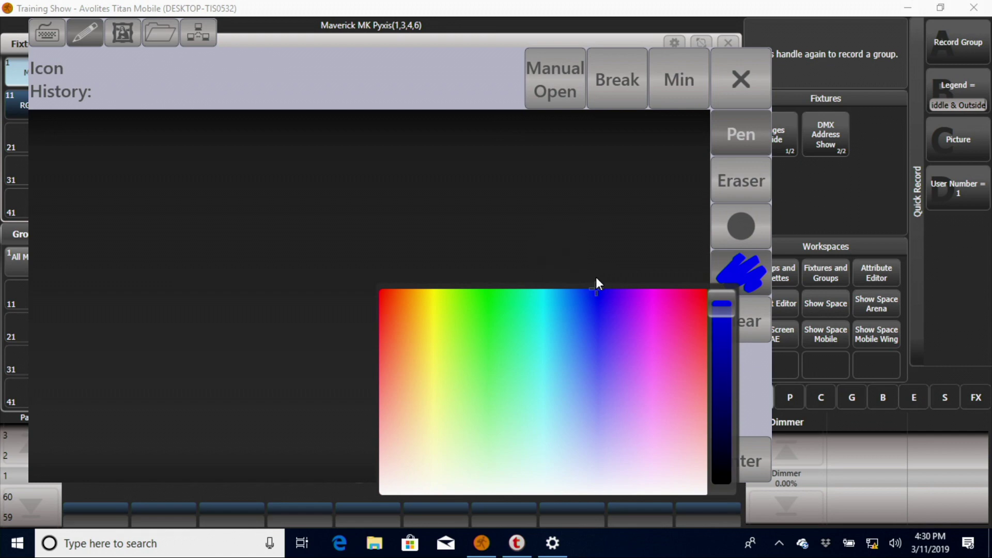
pyautogui.click(47, 271)
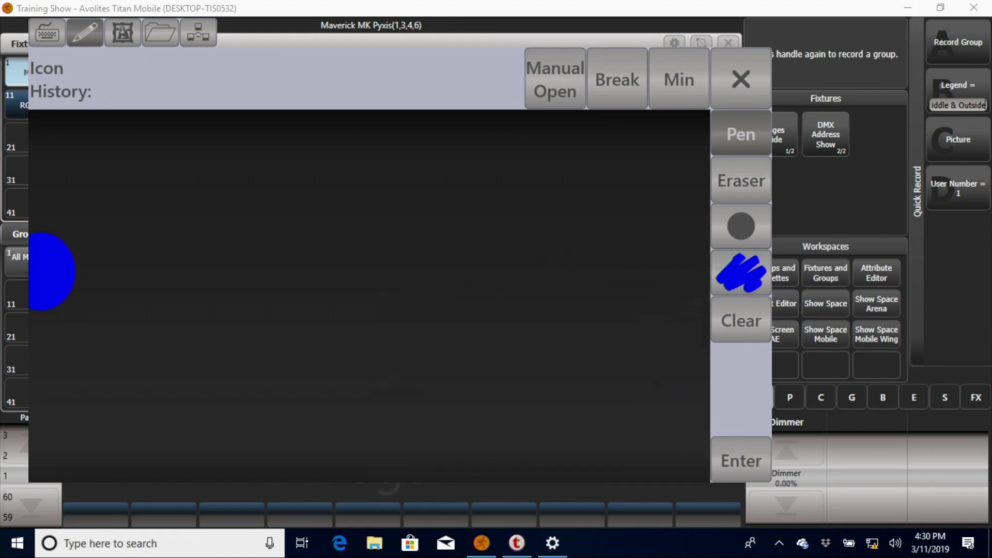
pyautogui.click(300, 266)
# Step: Switch the brush to red and paint dots in the second and fifth positions
pyautogui.click(732, 236)
pyautogui.click(739, 264)
pyautogui.click(682, 293)
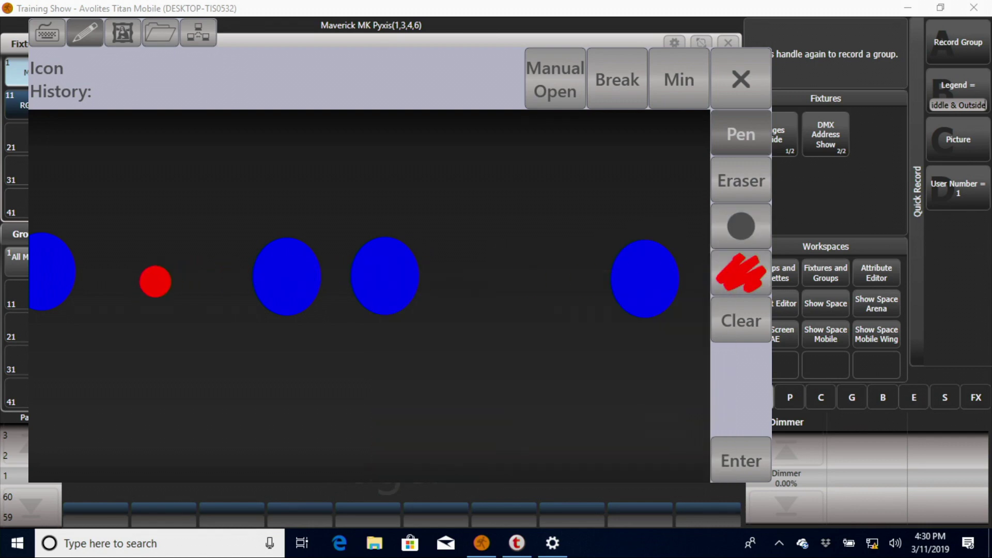
pyautogui.click(155, 282)
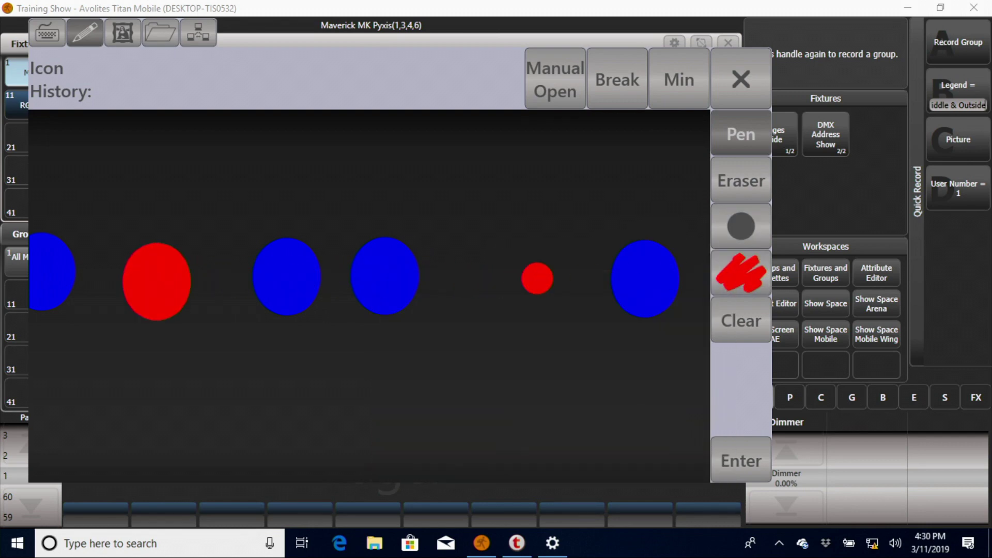
pyautogui.click(537, 279)
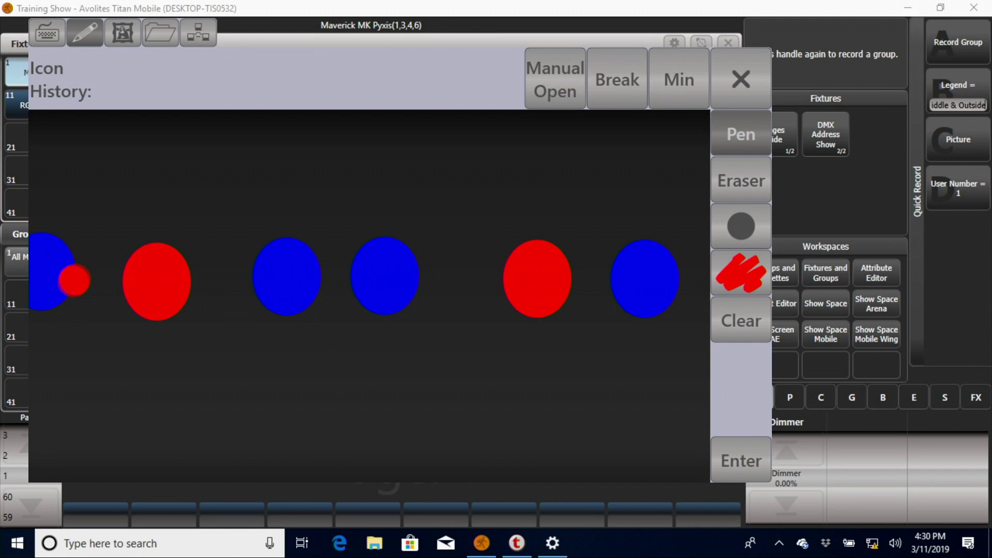
pyautogui.click(759, 276)
pyautogui.click(688, 494)
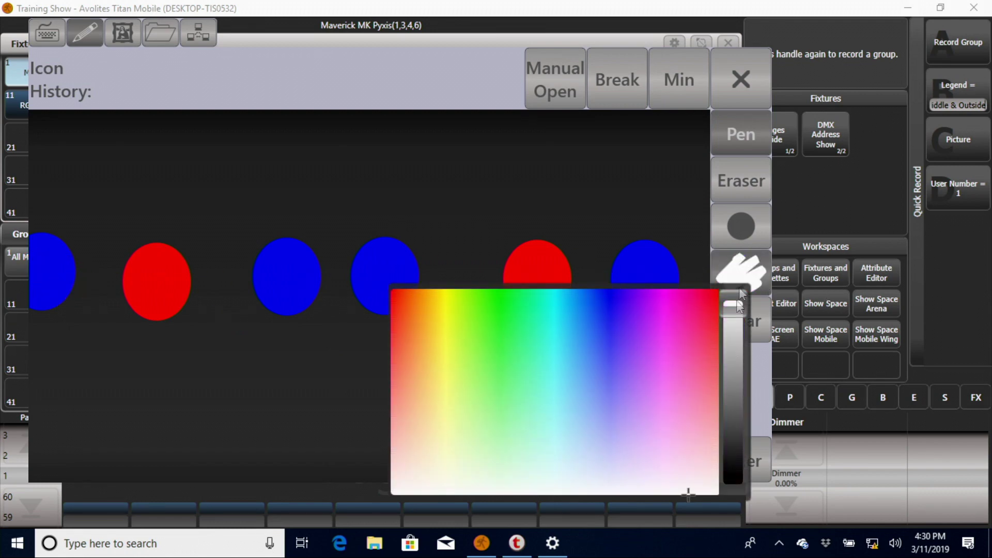
# Step: Thin the brush, handwrite 'Pyxis' in white above the dots, and close the picture editor
pyautogui.moveTo(759, 208); pyautogui.dragTo(500, 261)
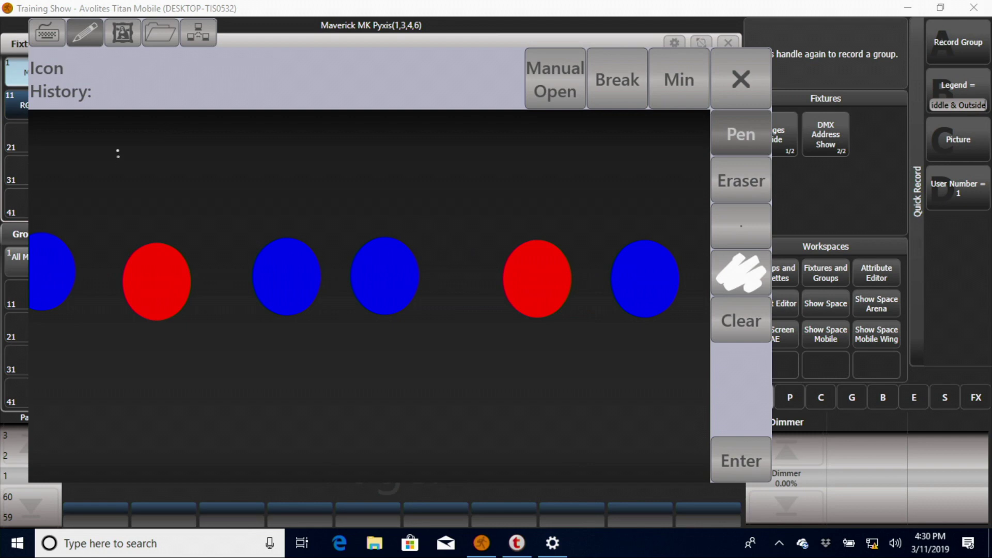
pyautogui.moveTo(154, 121); pyautogui.dragTo(155, 207)
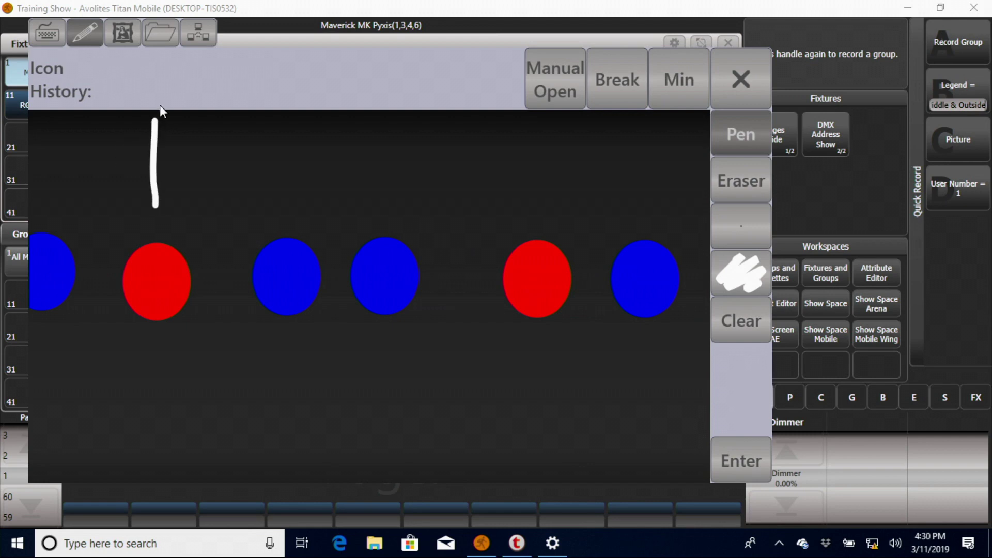
pyautogui.moveTo(160, 115)
pyautogui.mouseDown()
pyautogui.moveTo(196, 147)
pyautogui.moveTo(155, 167)
pyautogui.mouseUp()
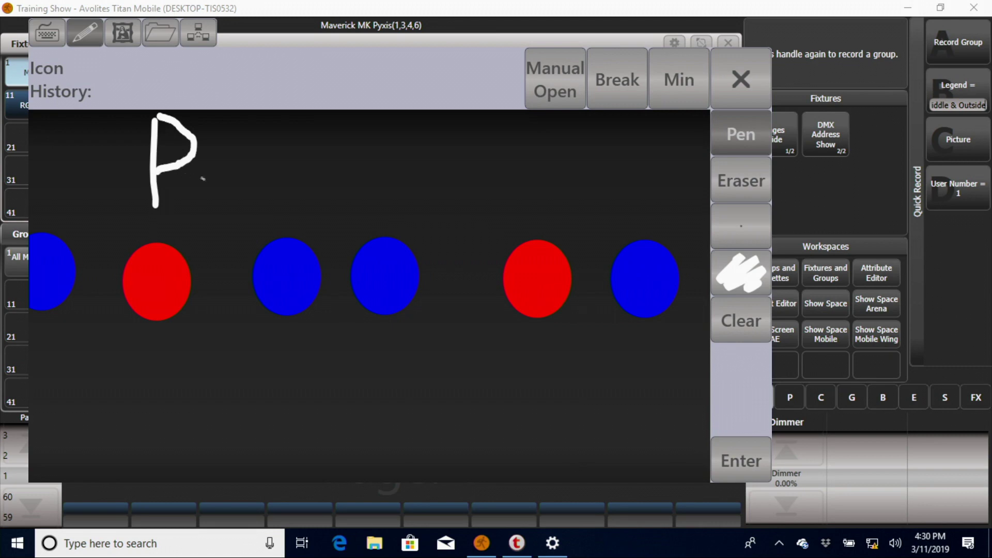
pyautogui.moveTo(213, 178); pyautogui.dragTo(252, 241)
pyautogui.moveTo(260, 189); pyautogui.dragTo(215, 268)
pyautogui.moveTo(289, 183)
pyautogui.mouseDown()
pyautogui.moveTo(299, 219)
pyautogui.moveTo(324, 238)
pyautogui.mouseUp()
pyautogui.moveTo(323, 190); pyautogui.dragTo(282, 228)
pyautogui.moveTo(352, 179); pyautogui.dragTo(356, 226)
pyautogui.moveTo(411, 180)
pyautogui.mouseDown()
pyautogui.moveTo(420, 221)
pyautogui.moveTo(373, 236)
pyautogui.moveTo(369, 224)
pyautogui.mouseUp()
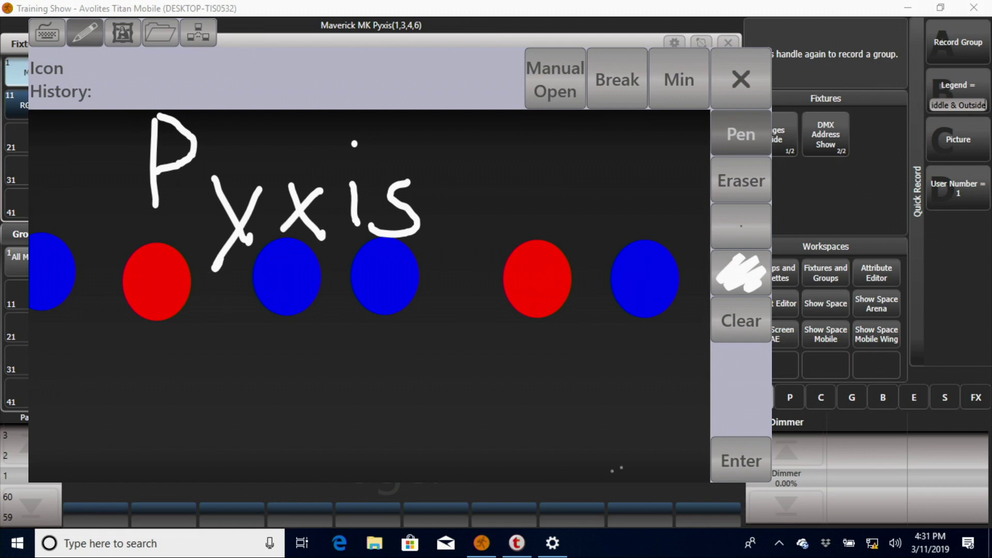
pyautogui.click(742, 89)
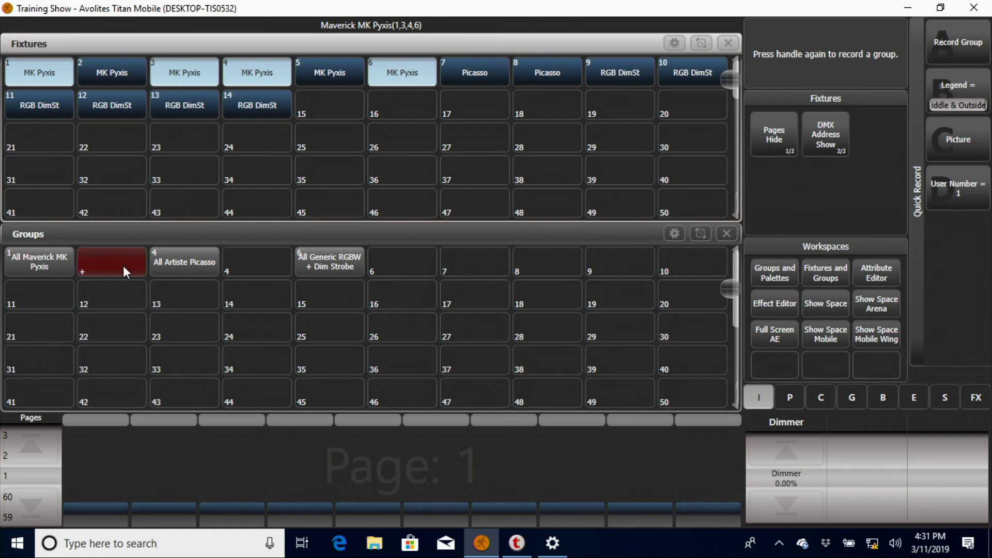
# Step: Record the Middle & Outside group into slot 3 and clear the programmer
pyautogui.click(960, 45)
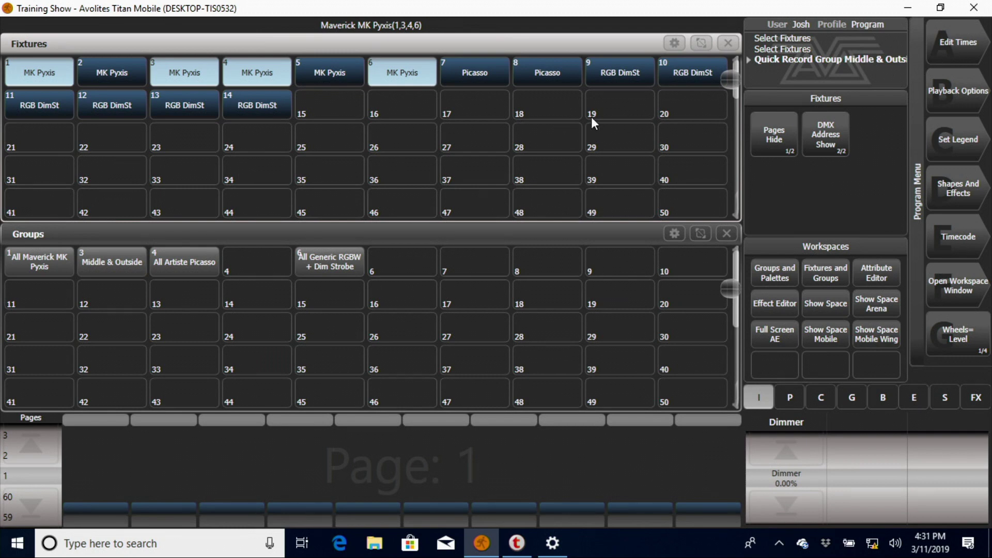
pyautogui.press('Escape')
pyautogui.press('Escape')
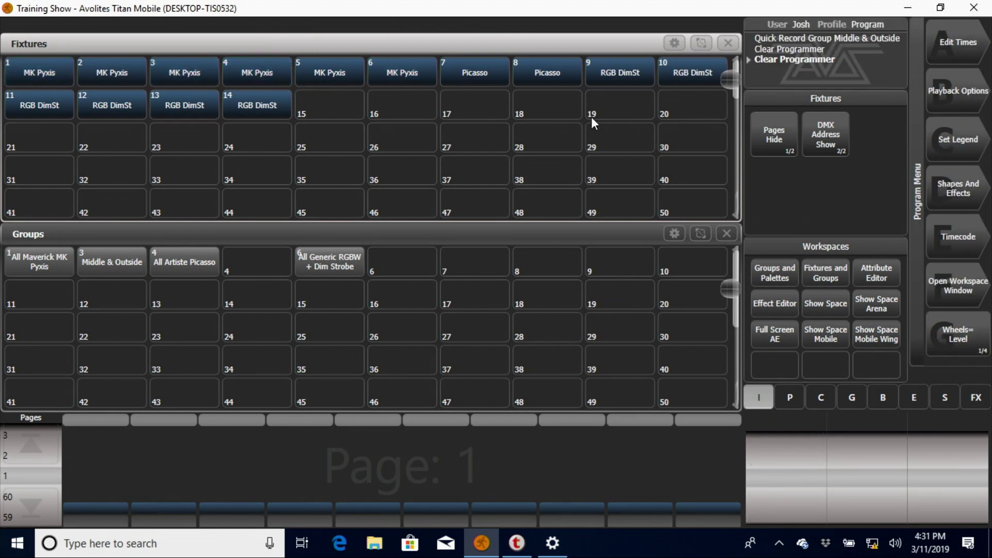
# Step: Record Pyxis fixtures 2 and 5 as group 'Inside Pyxis' and clear the programmer
pyautogui.click(108, 69)
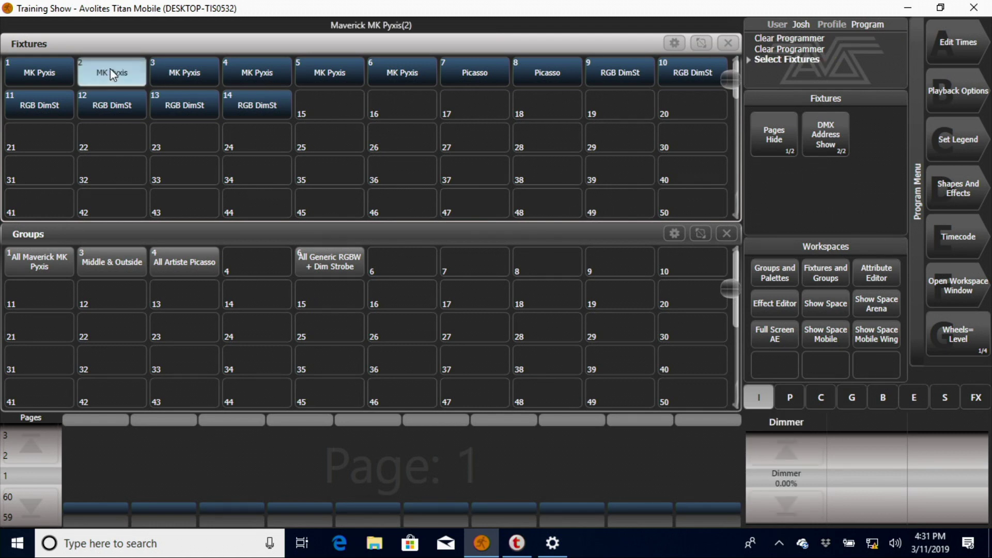
pyautogui.click(312, 70)
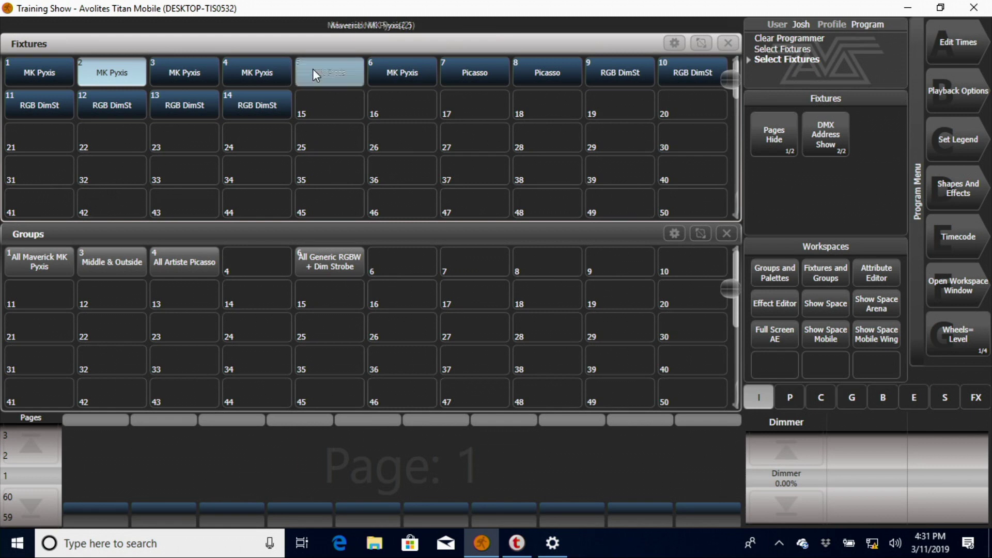
pyautogui.click(102, 294)
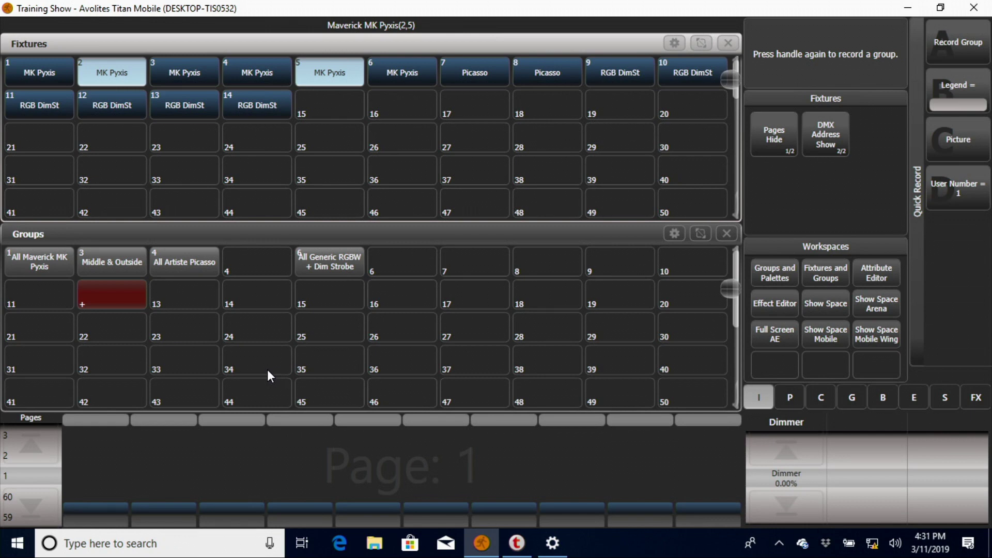
pyautogui.write('Inside Py')
pyautogui.write('xid')
pyautogui.press('BackSpace')
pyautogui.write('s')
pyautogui.click(108, 299)
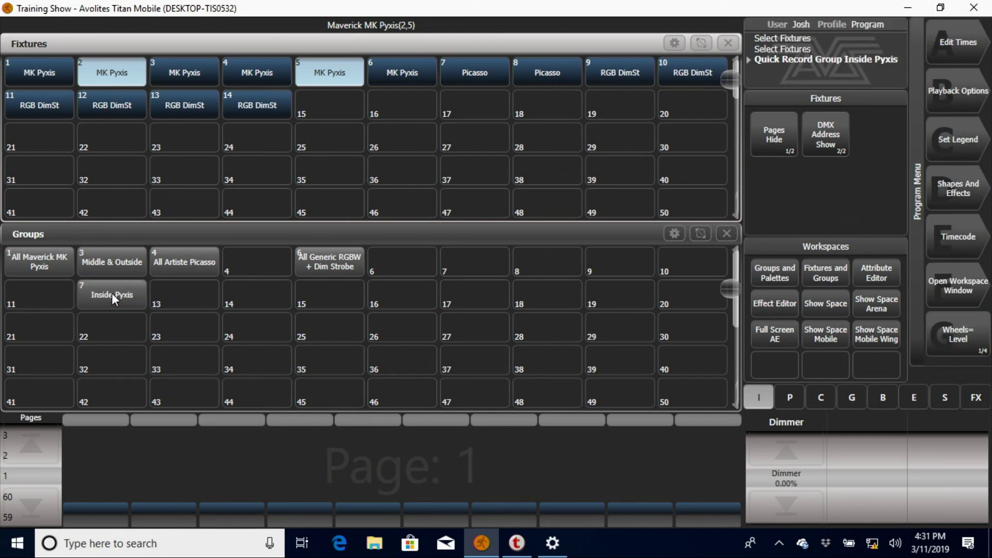
pyautogui.hotkey('ctrl', 'c')
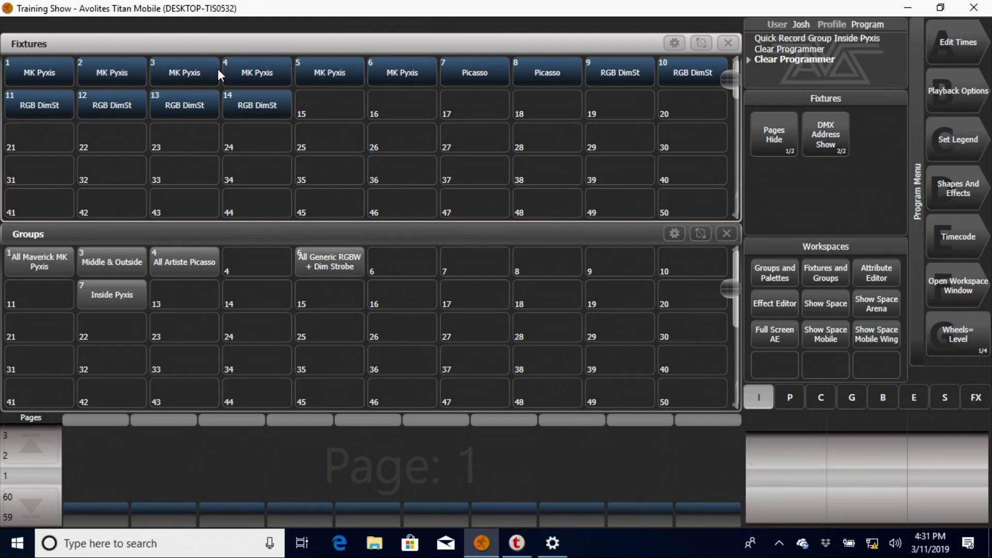
# Step: Select Pyxis fixtures 1, 3, 5, then 2, 4, 6, clearing the programmer after each
pyautogui.click(46, 76)
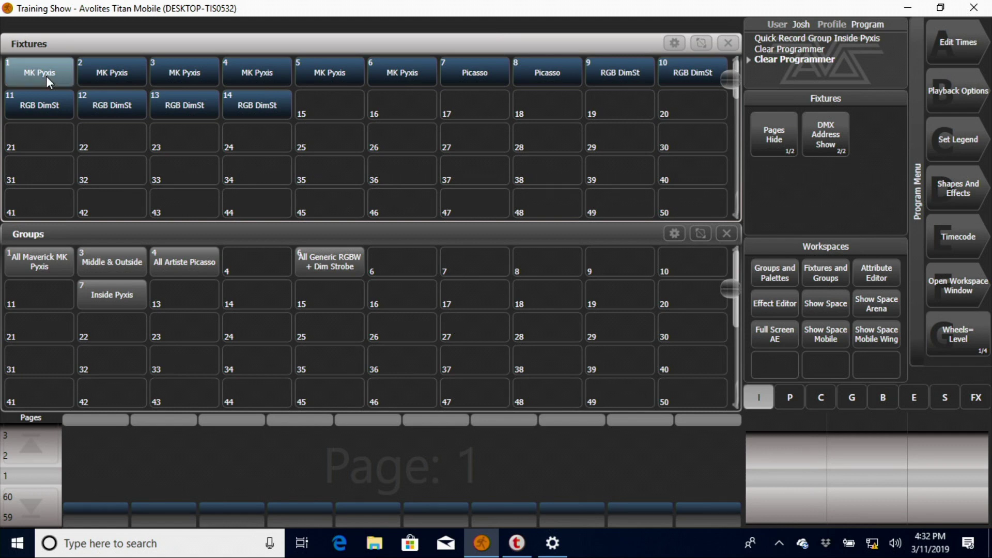
pyautogui.click(169, 73)
pyautogui.click(326, 73)
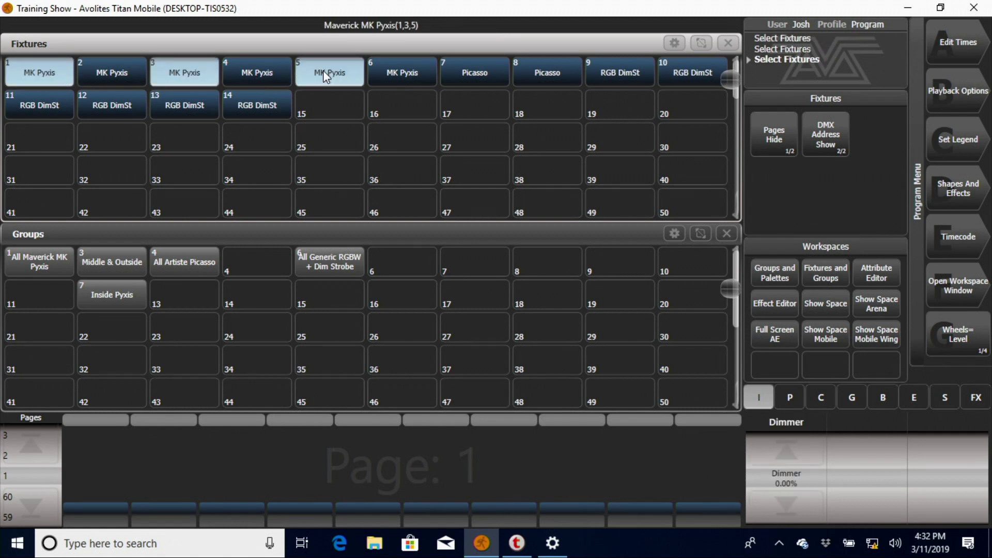
pyautogui.hotkey('ctrl', 'c')
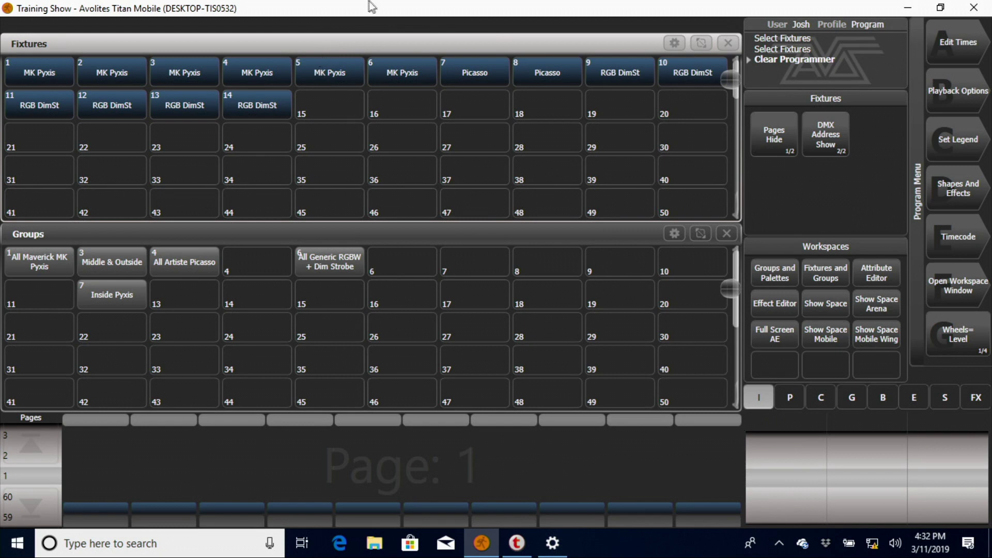
pyautogui.click(98, 78)
pyautogui.click(266, 78)
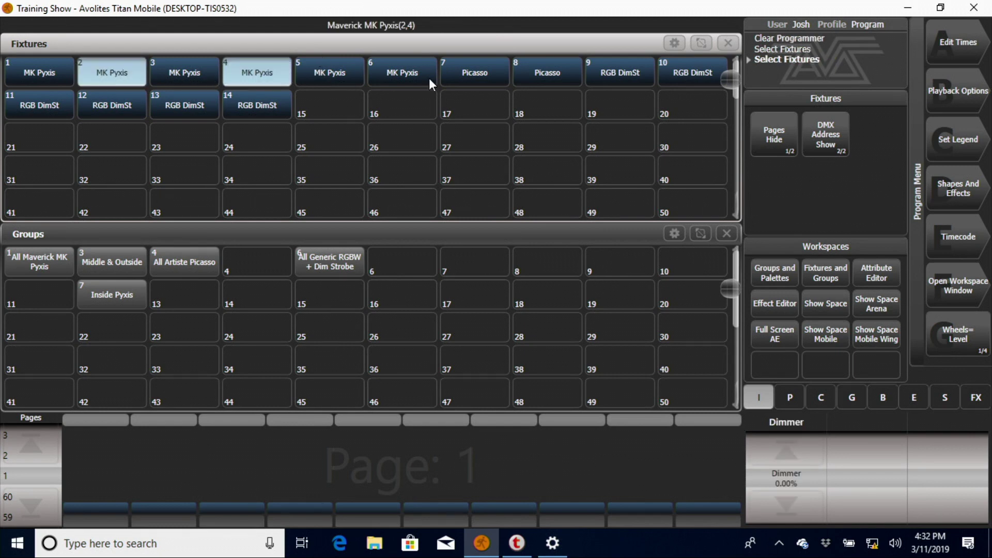
pyautogui.click(423, 83)
pyautogui.hotkey('ctrl', 'c')
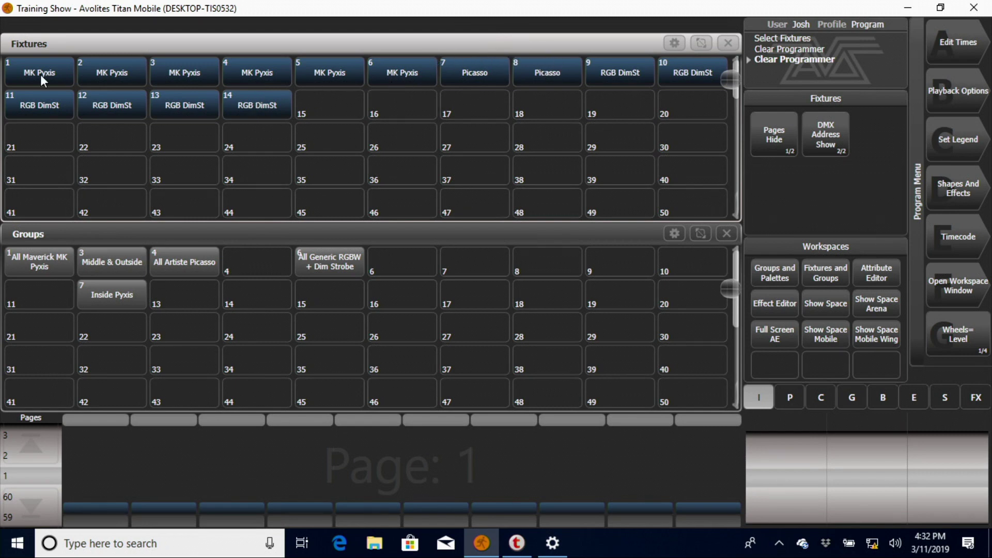
# Step: Select MK Pyxis fixtures 3 and 4 plus Picasso fixtures 7 and 8
pyautogui.click(172, 68)
pyautogui.click(250, 71)
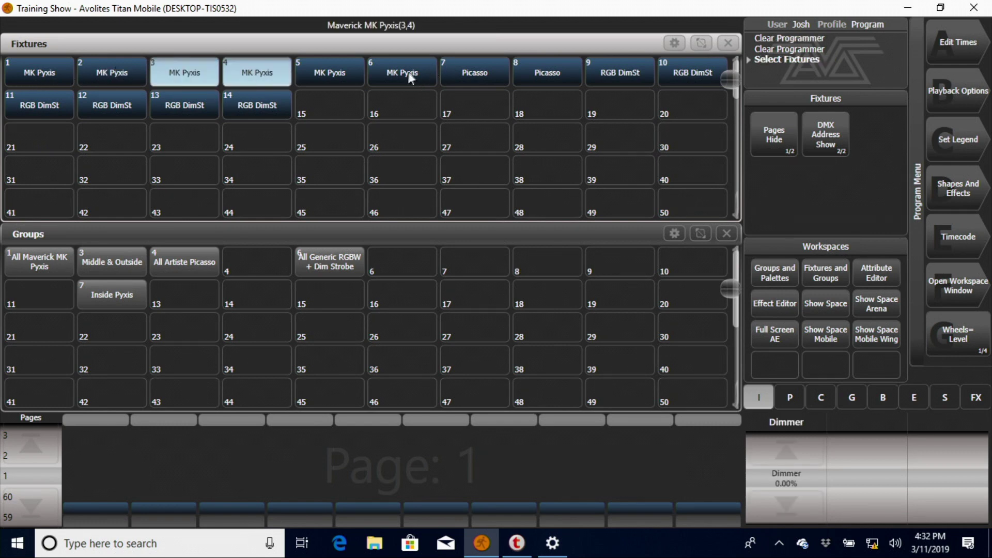
pyautogui.click(461, 74)
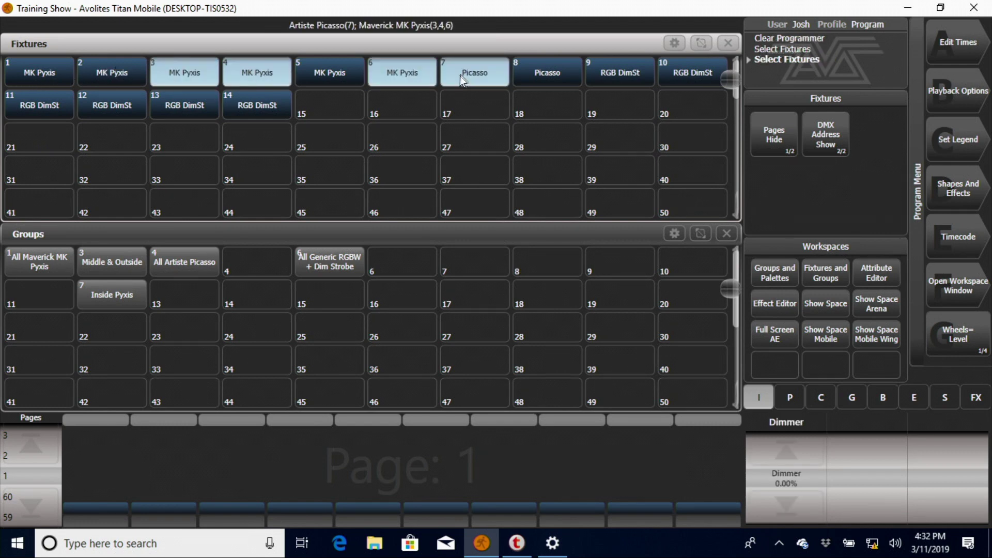
pyautogui.click(551, 76)
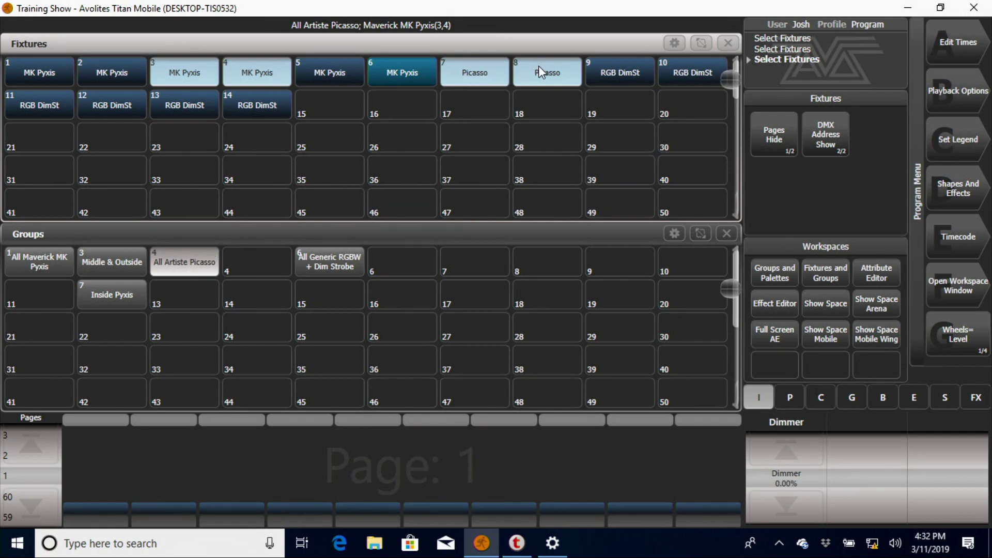
pyautogui.click(169, 264)
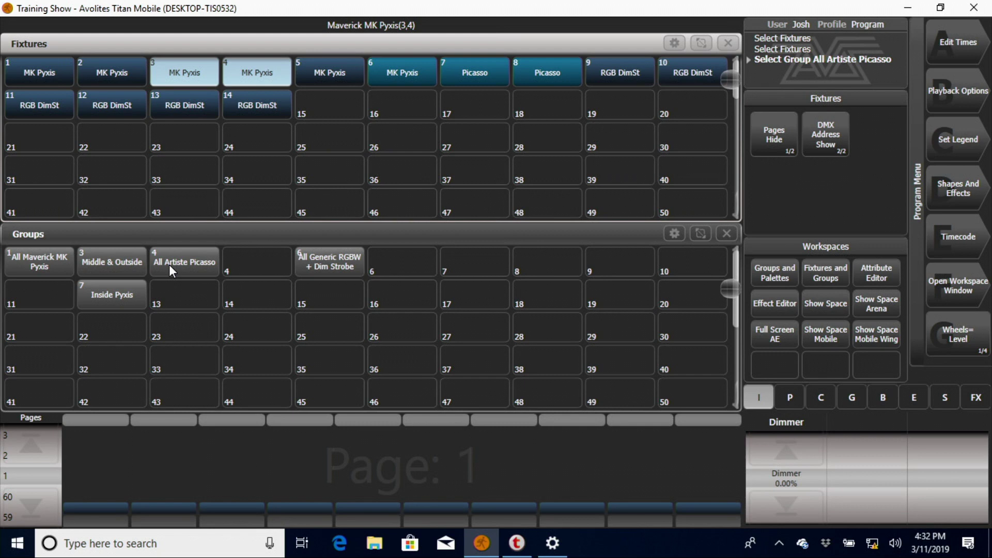
pyautogui.click(169, 264)
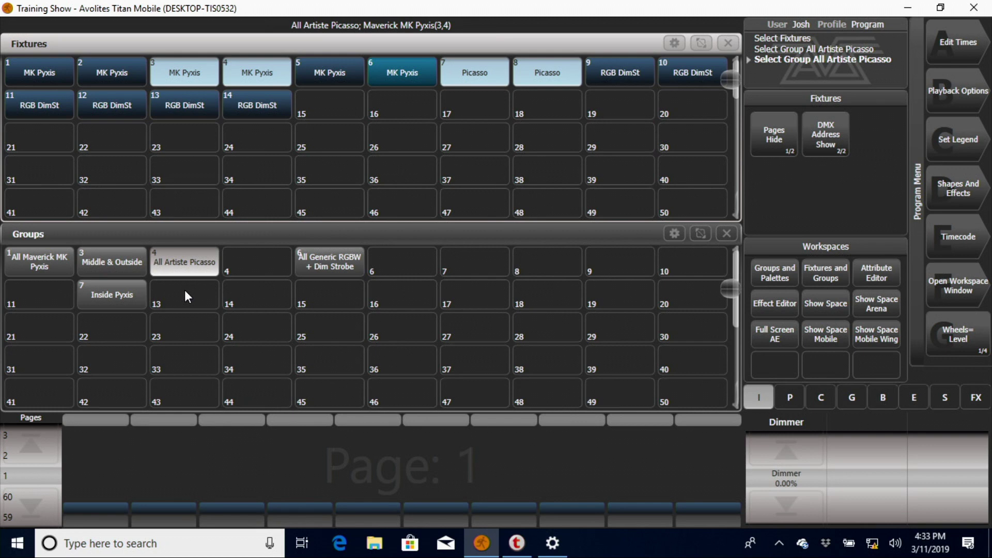
# Step: Record the selection as group 'Middle Pyxis and Picasso' and clear the programmer
pyautogui.click(169, 296)
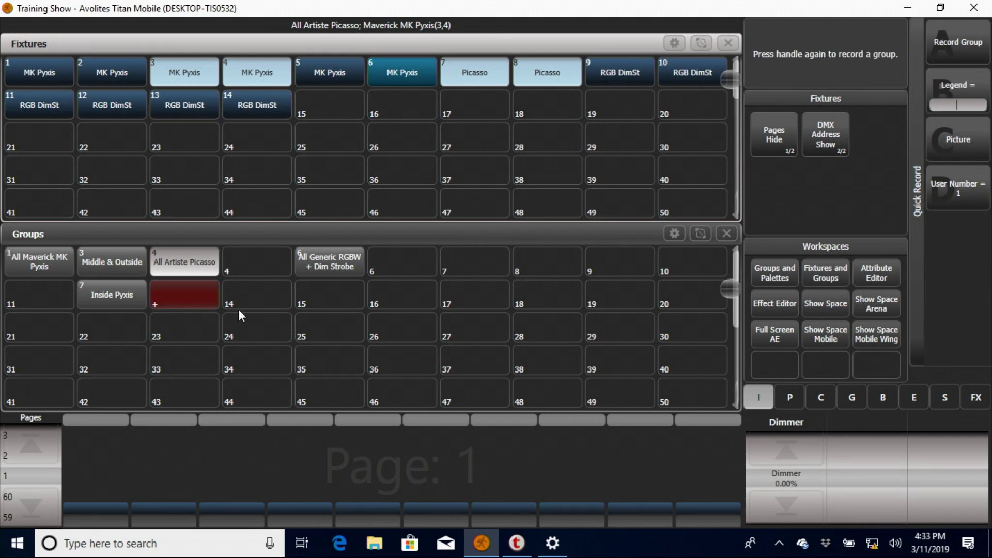
pyautogui.write('Md')
pyautogui.press('BackSpace')
pyautogui.write('iddle')
pyautogui.write(' Pyx')
pyautogui.write('is and')
pyautogui.write(' Pica')
pyautogui.write('sso')
pyautogui.press('Return')
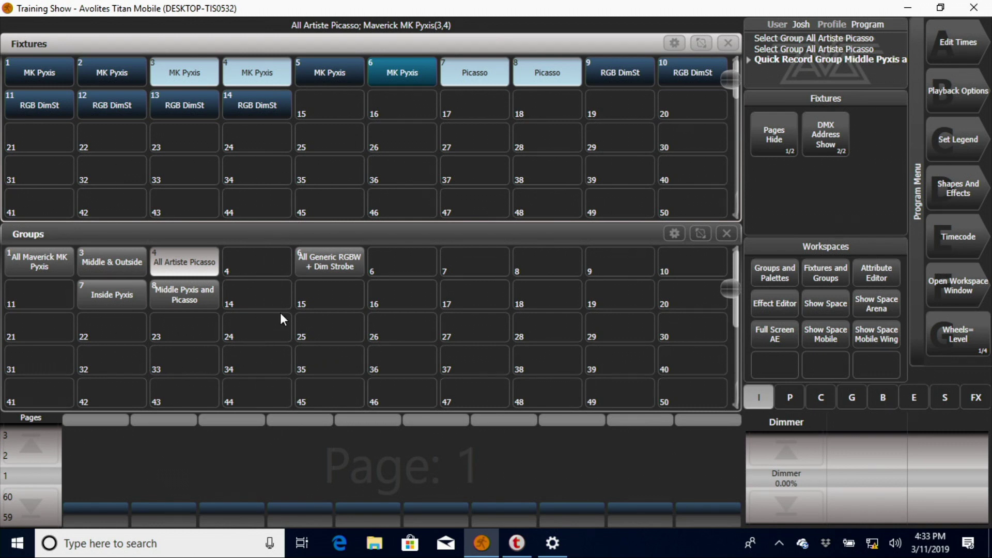
pyautogui.hotkey('ctrl', 'c')
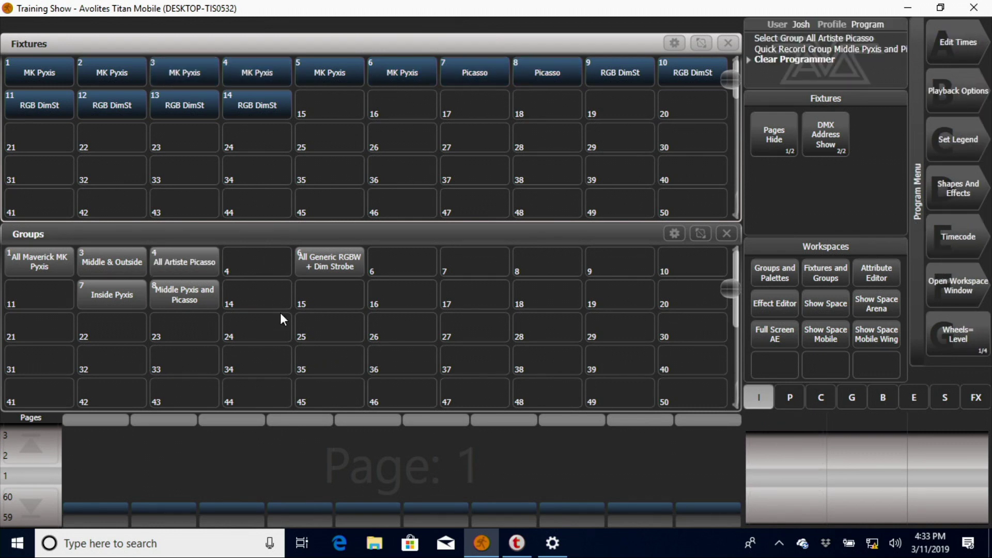
# Step: Recall Middle & Outside, then Middle Pyxis and Picasso, and clear the programmer
pyautogui.click(98, 256)
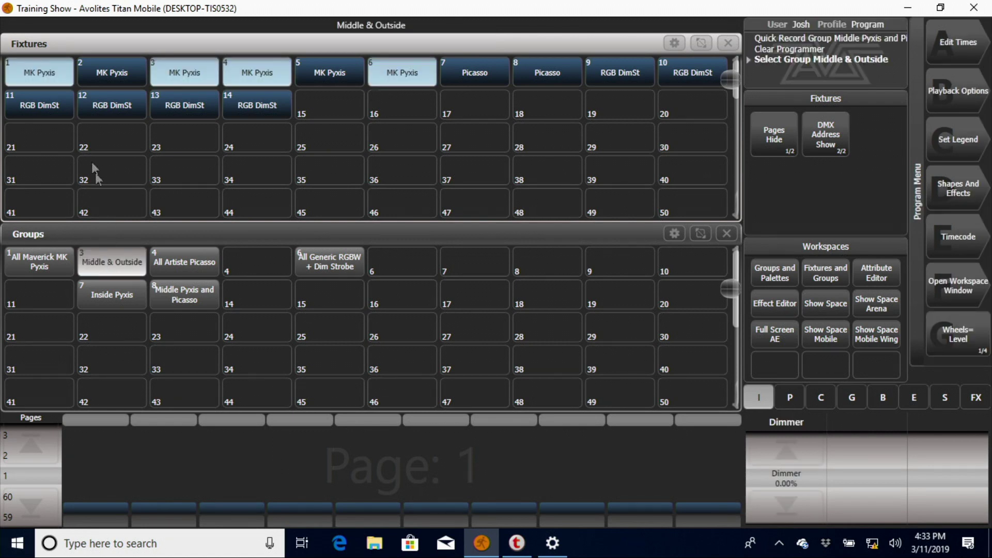
pyautogui.click(127, 269)
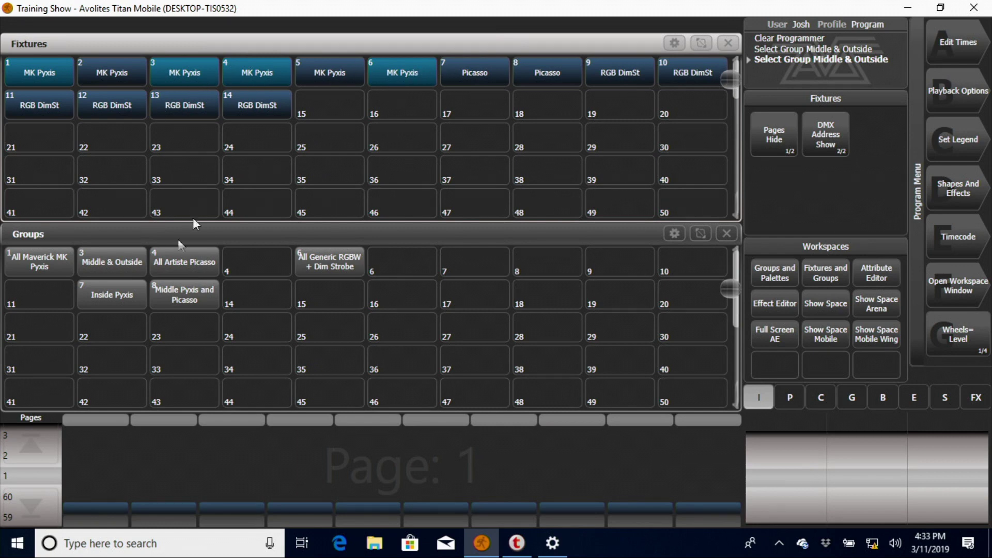
pyautogui.click(194, 302)
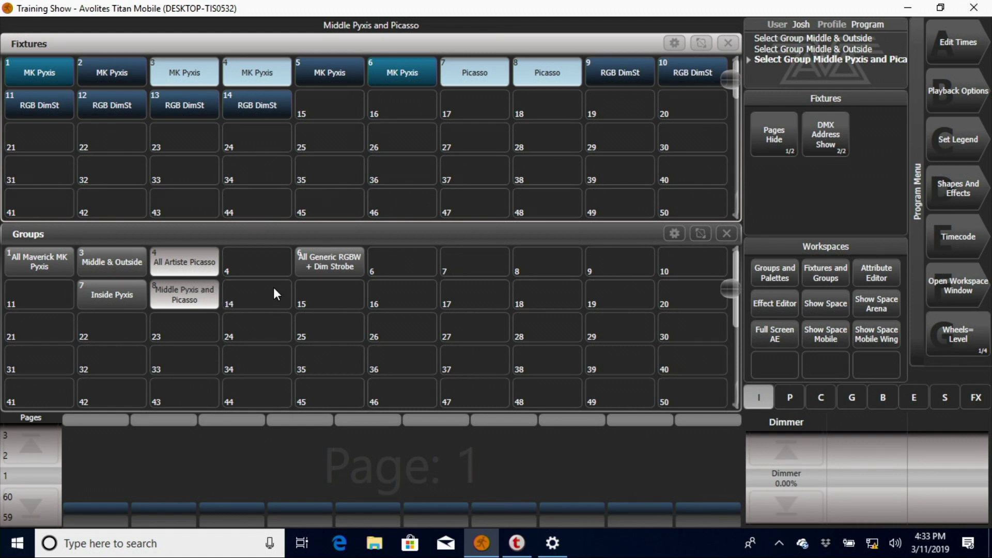
pyautogui.hotkey('ctrl', 'BackSpace')
pyautogui.hotkey('ctrl', 'BackSpace')
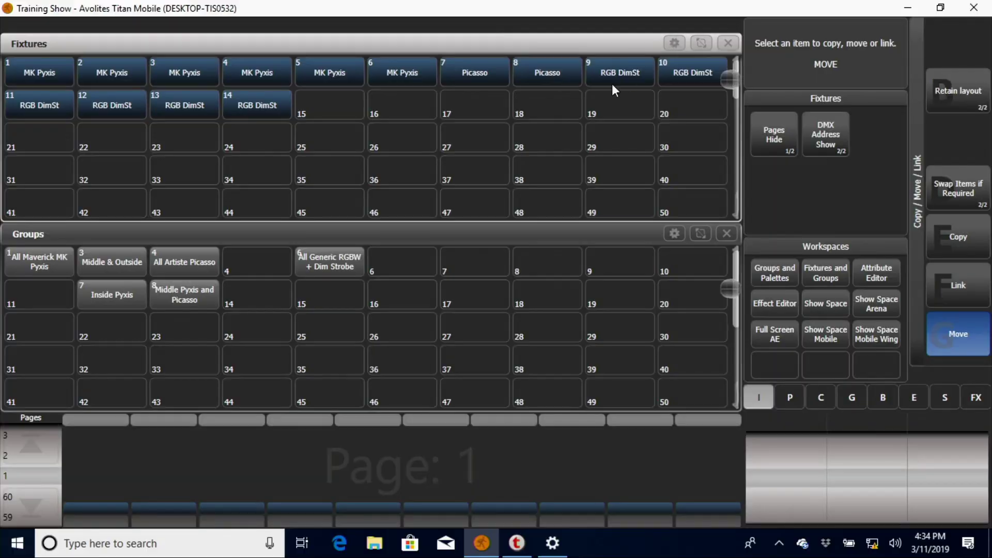
# Step: Move RGB DimSt fixtures 9–10 into slots 33–34 and 11–14 into slots 35–38
pyautogui.moveTo(620, 71); pyautogui.dragTo(700, 69)
pyautogui.press('Return')
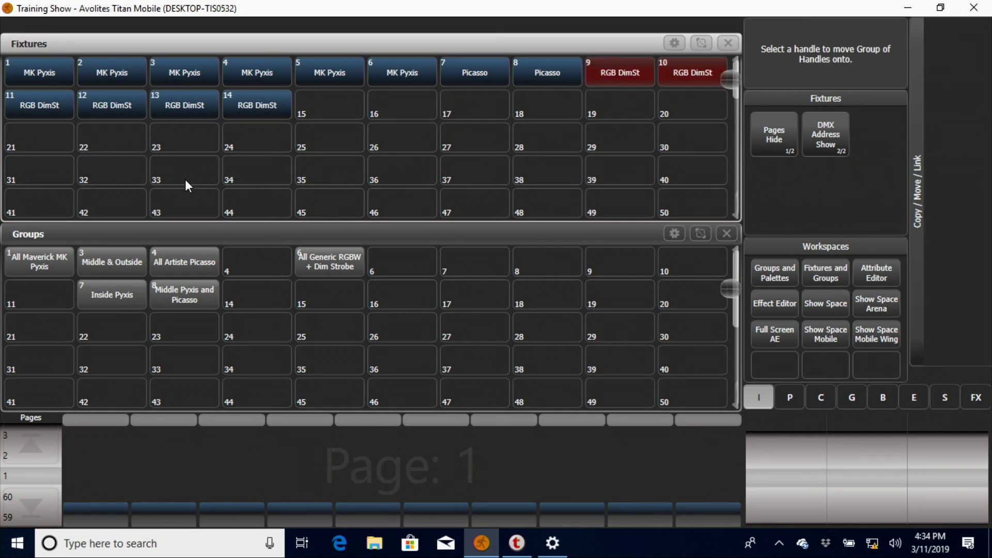
pyautogui.click(198, 174)
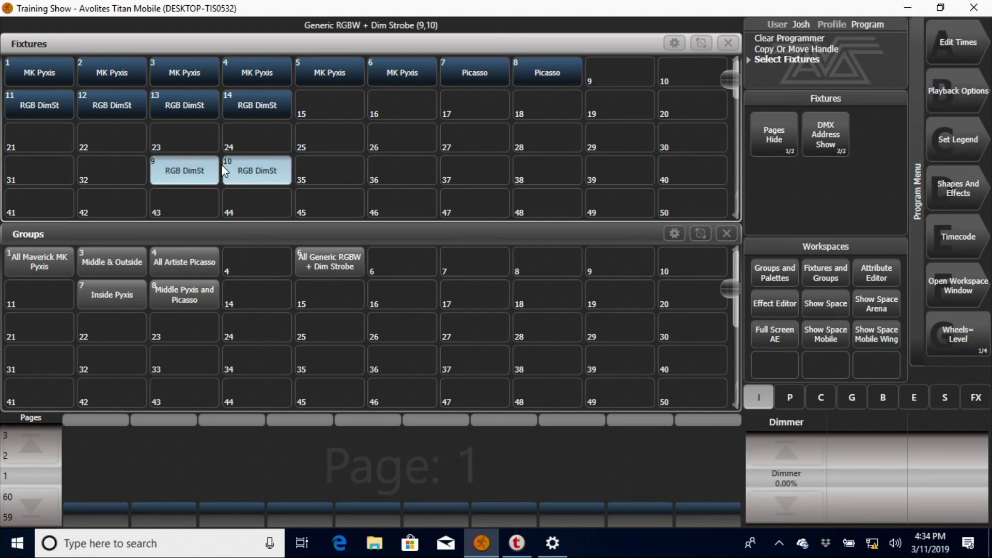
pyautogui.press('Escape')
pyautogui.hotkey('ctrl', 'm')
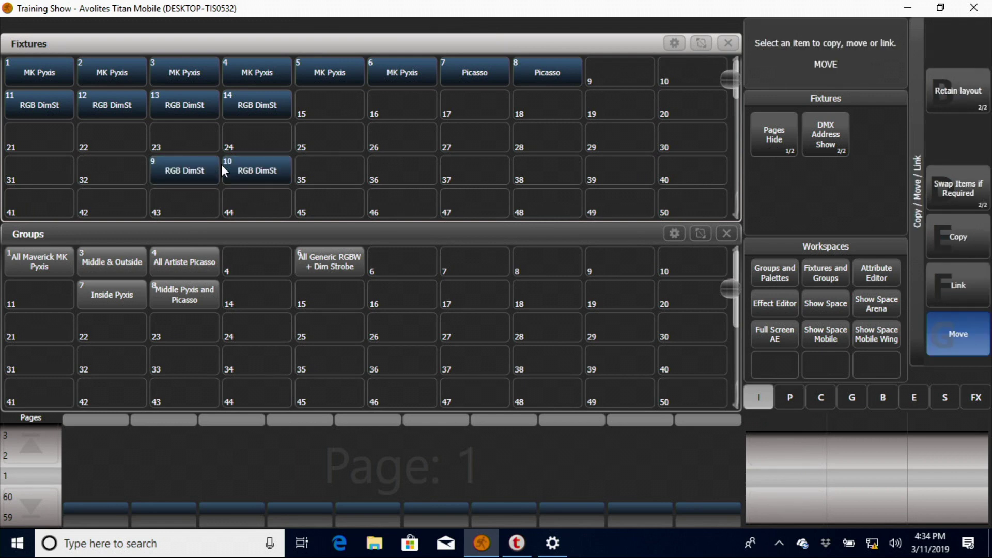
pyautogui.moveTo(33, 123); pyautogui.dragTo(261, 122)
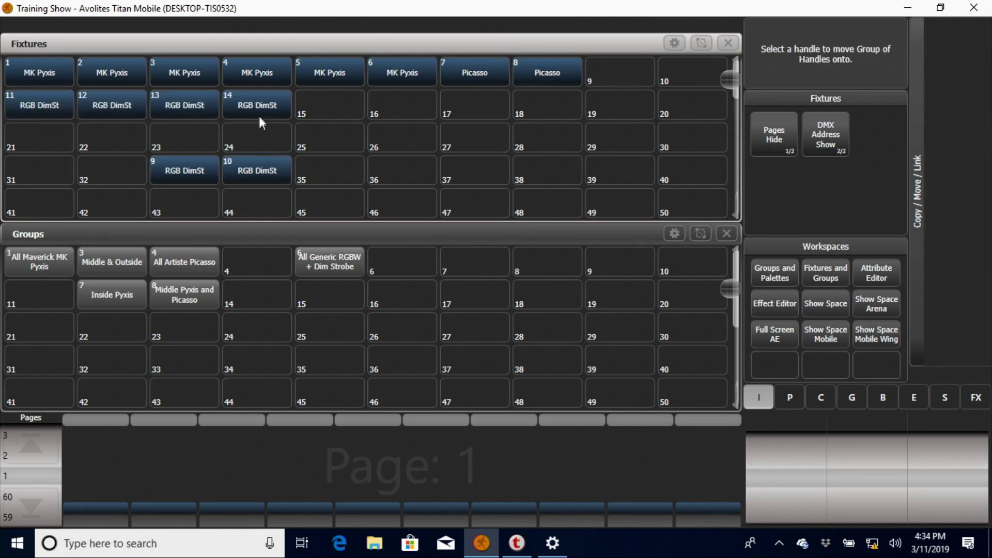
pyautogui.click(363, 169)
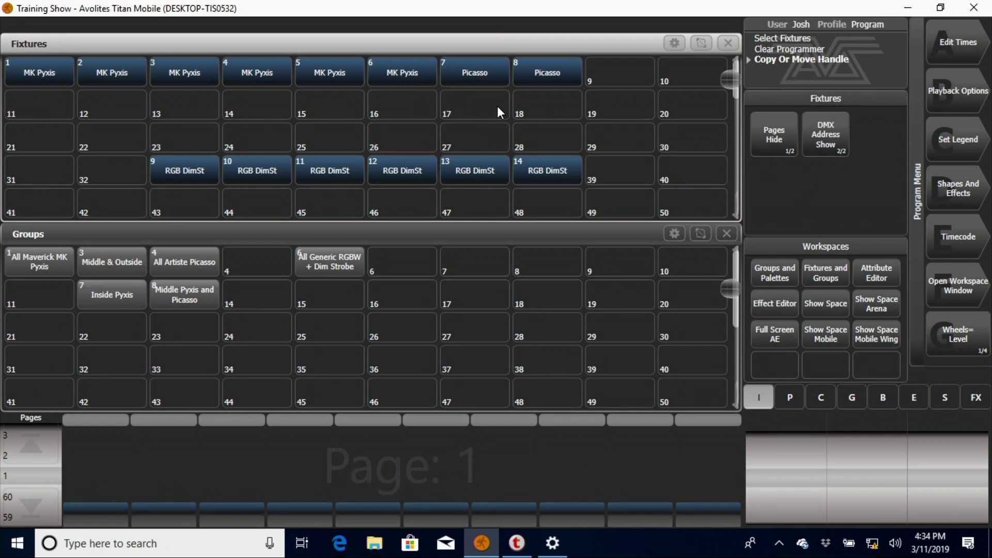
# Step: Move Picasso fixture 7 to slot 32 and Picasso fixture 8 to slot 39
pyautogui.hotkey('ctrl', 'c')
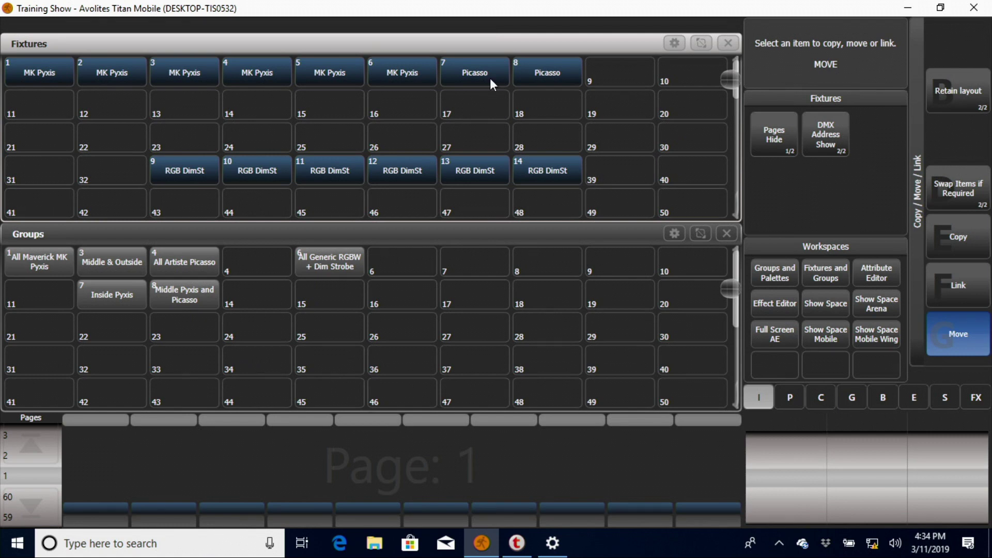
pyautogui.click(490, 78)
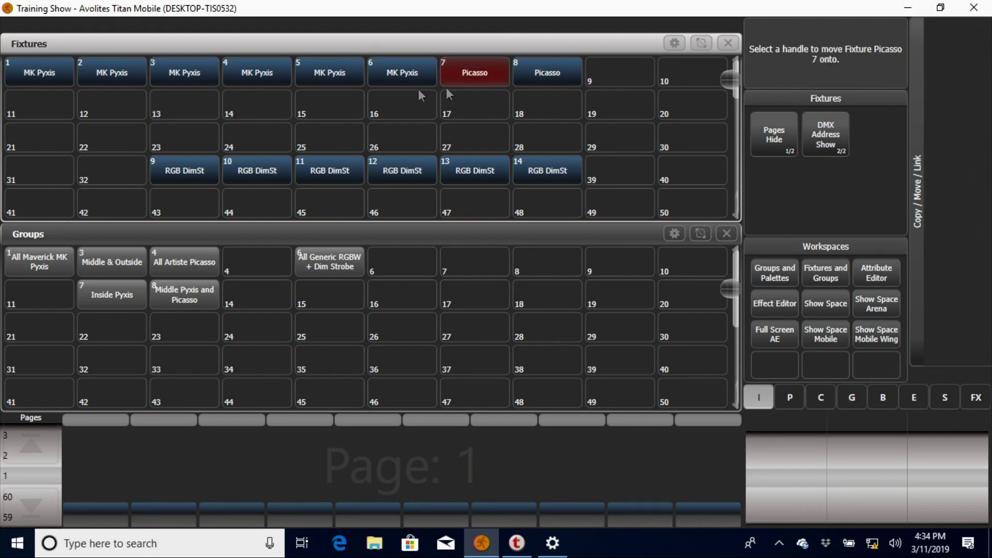
pyautogui.click(123, 171)
pyautogui.hotkey('ctrl', 'c')
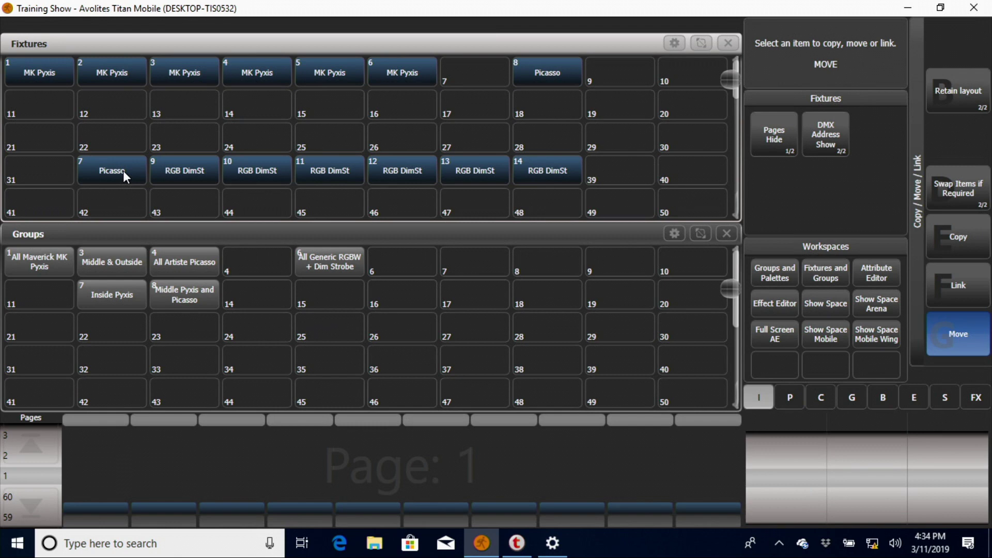
pyautogui.click(534, 76)
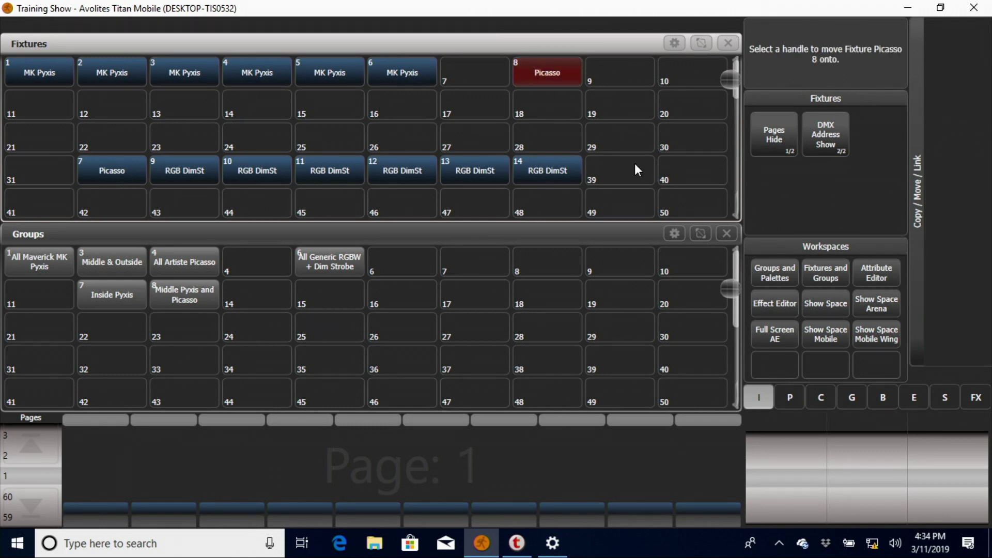
pyautogui.click(635, 163)
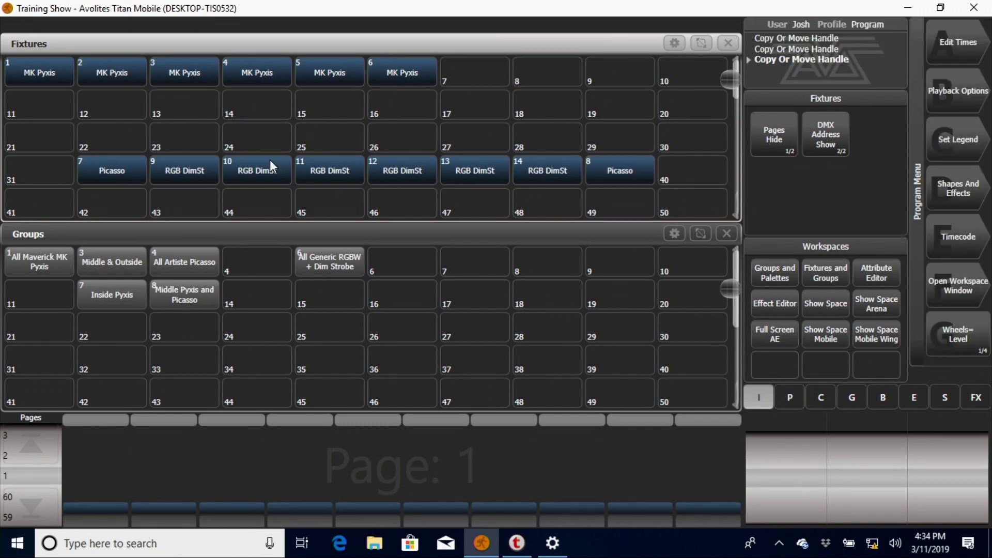
# Step: Move MK Pyxis fixture 1 to slot 22 and MK Pyxis fixture 6 to slot 29
pyautogui.hotkey('ctrl', 'c')
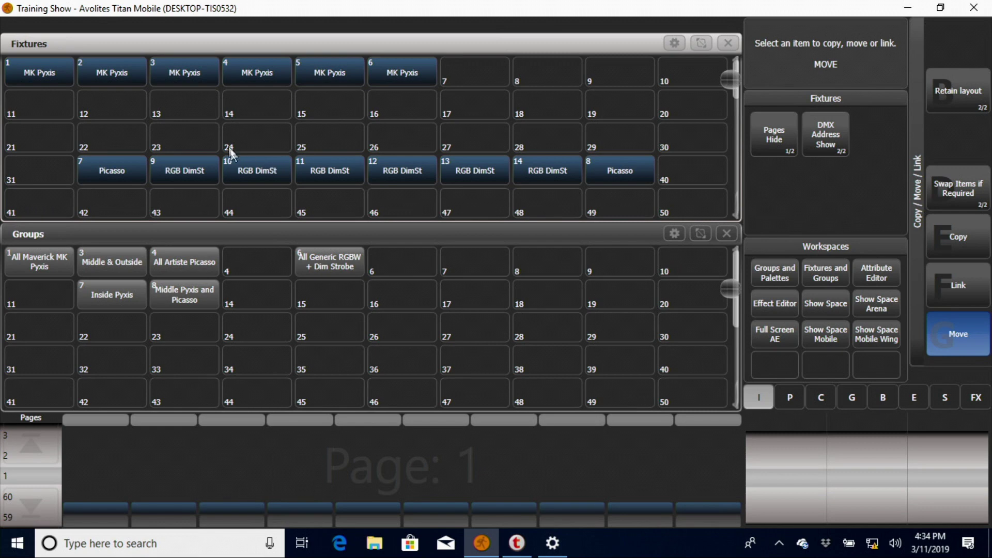
pyautogui.click(46, 72)
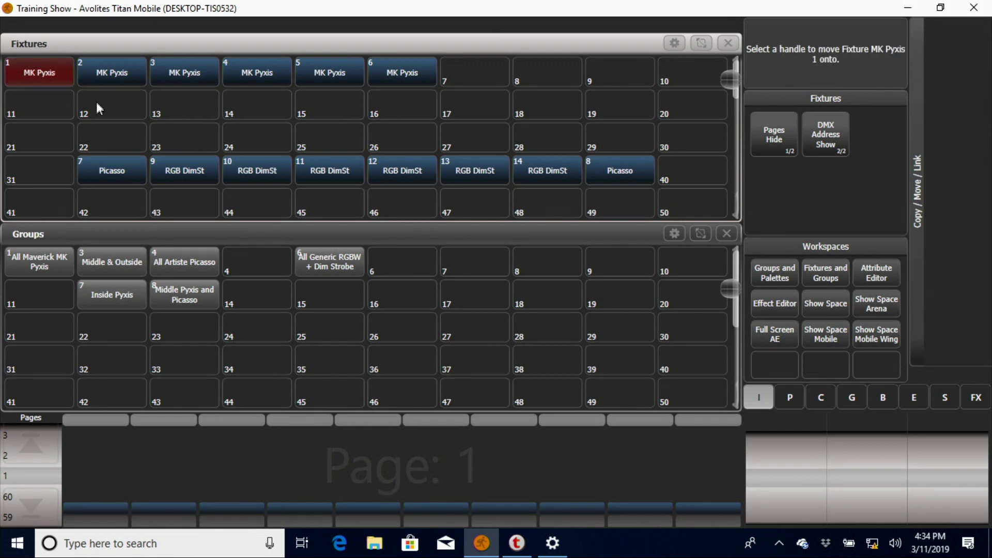
pyautogui.click(116, 137)
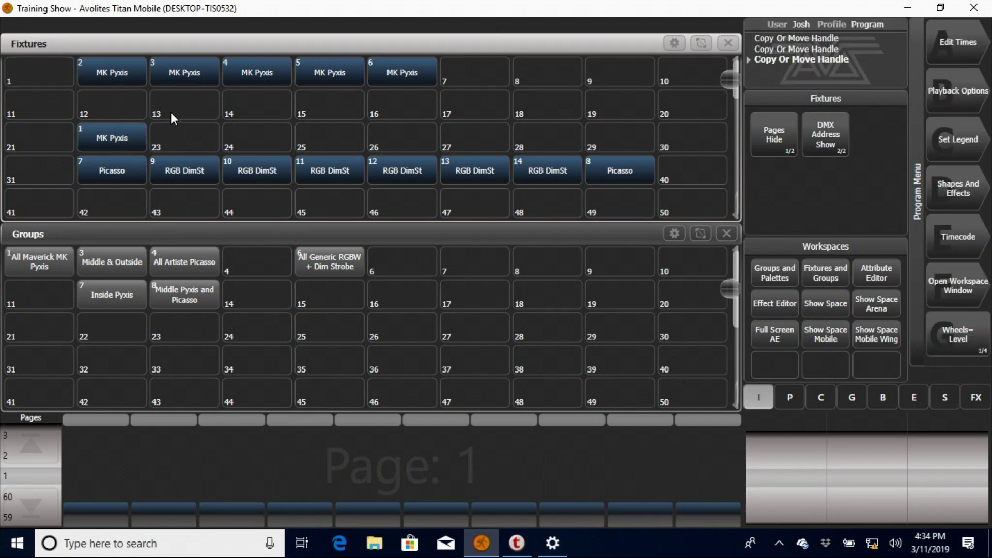
pyautogui.hotkey('ctrl', 'c')
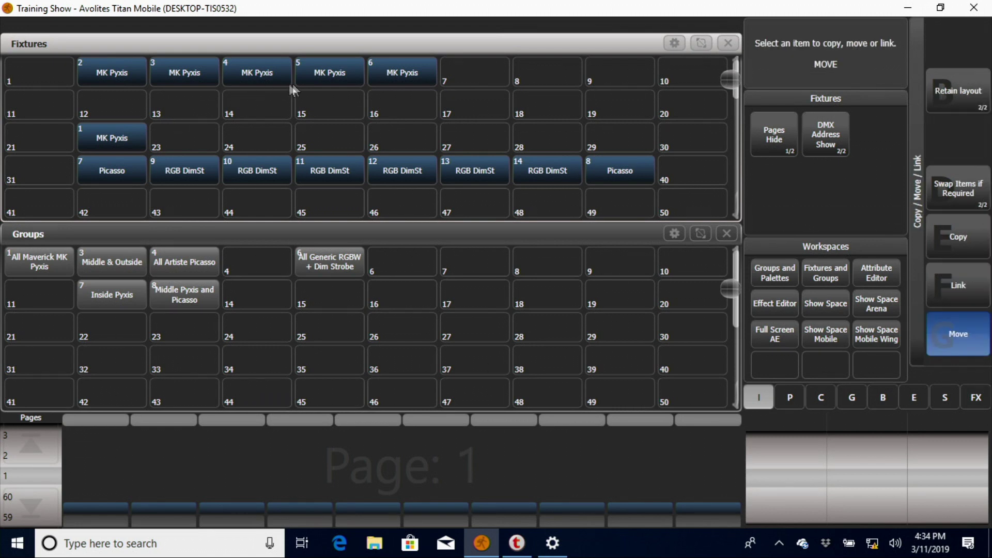
pyautogui.click(398, 73)
pyautogui.click(621, 138)
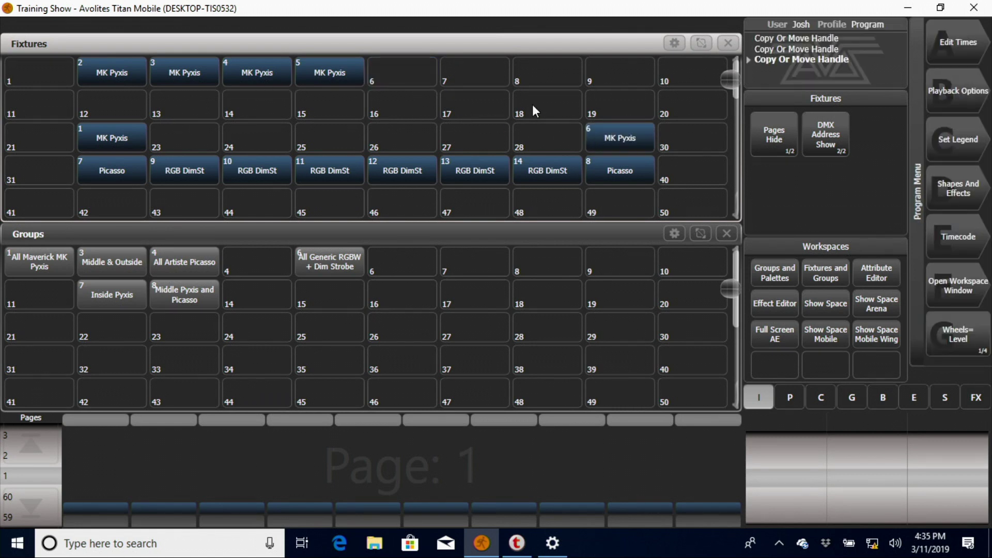
# Step: Rearrange MK Pyxis 3 and 4, placing fixture 2 in cell 3 and fixture 5 in cell 8
pyautogui.hotkey('ctrl', 'c')
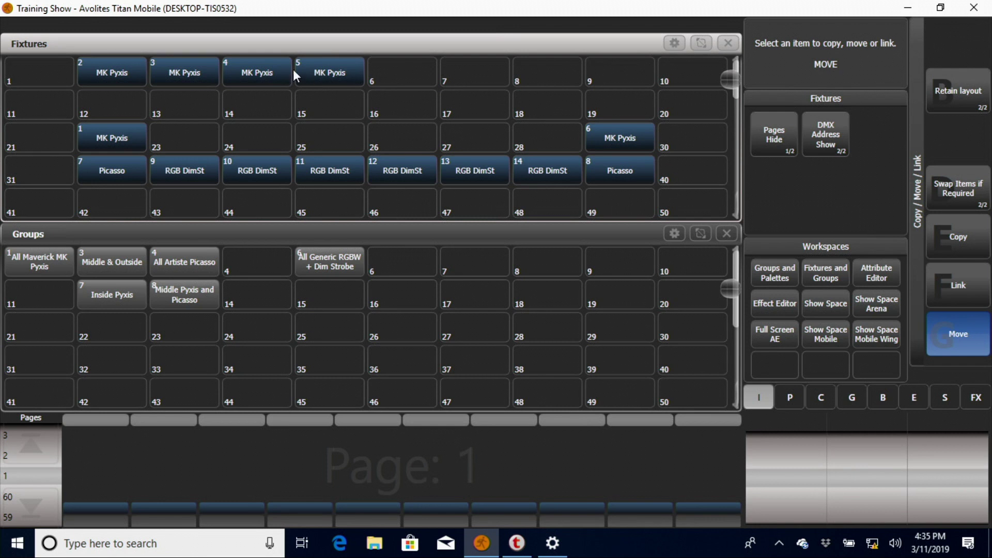
pyautogui.click(213, 72)
pyautogui.click(239, 72)
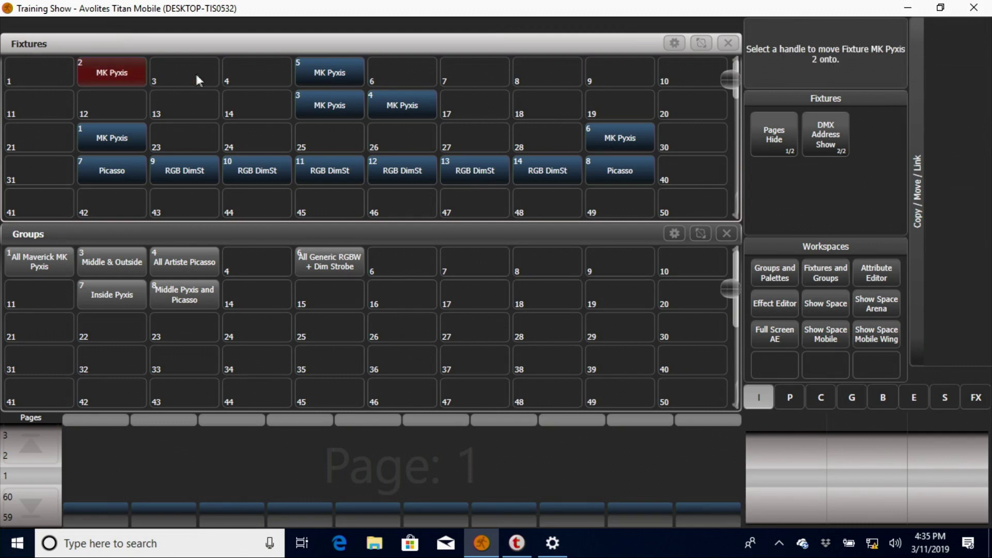
pyautogui.click(203, 76)
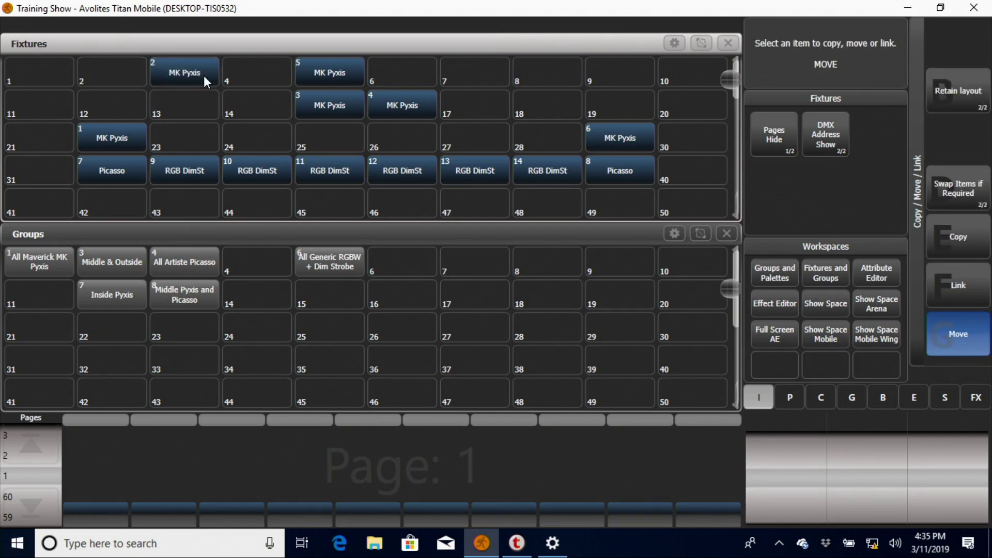
pyautogui.click(321, 75)
pyautogui.click(569, 78)
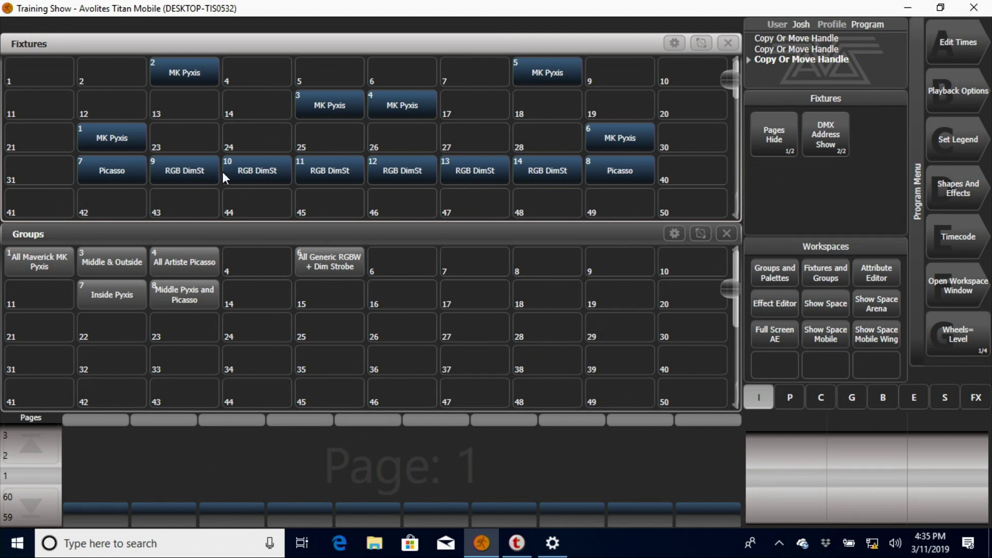
pyautogui.hotkey('alt', 'c')
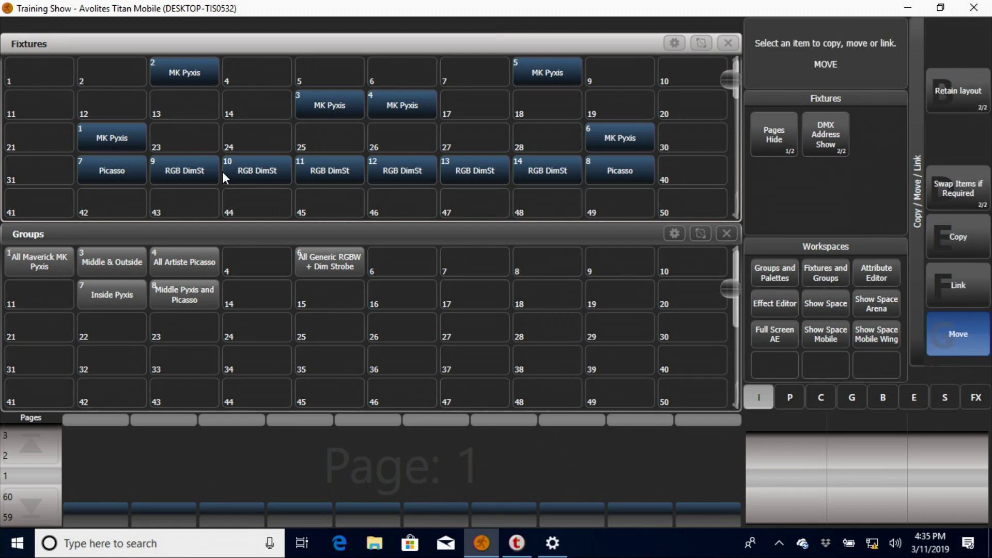
# Step: Move the Picasso and RGB DimSt fixture row down into the bottom row
pyautogui.moveTo(31, 173); pyautogui.dragTo(650, 159)
pyautogui.click(123, 201)
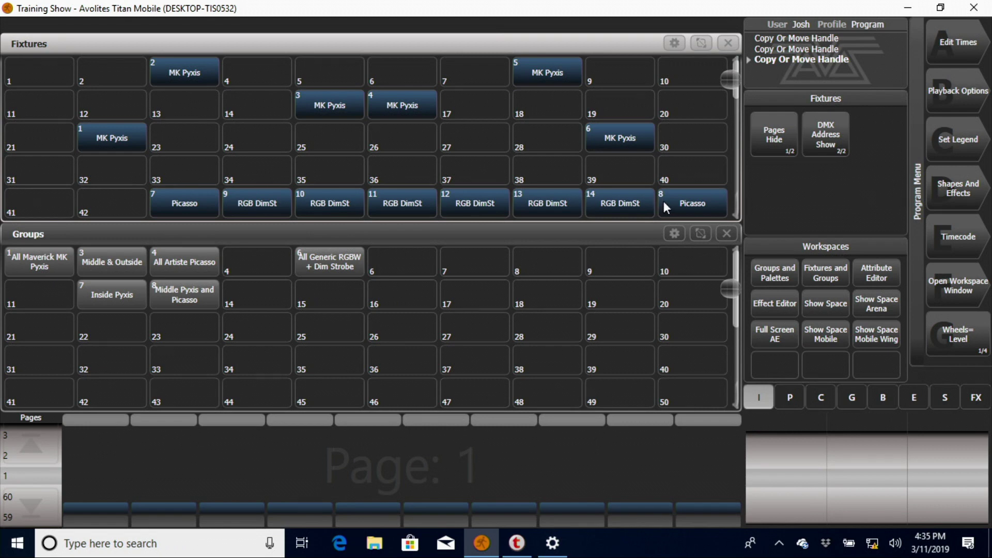
pyautogui.moveTo(32, 179)
pyautogui.mouseDown()
pyautogui.moveTo(129, 180)
pyautogui.moveTo(89, 178)
pyautogui.moveTo(96, 180)
pyautogui.mouseUp()
# Step: Reselect the whole bottom row and shift it to start at cell 42
pyautogui.moveTo(142, 204)
pyautogui.mouseDown()
pyautogui.moveTo(483, 218)
pyautogui.moveTo(702, 208)
pyautogui.moveTo(687, 214)
pyautogui.moveTo(692, 206)
pyautogui.mouseUp()
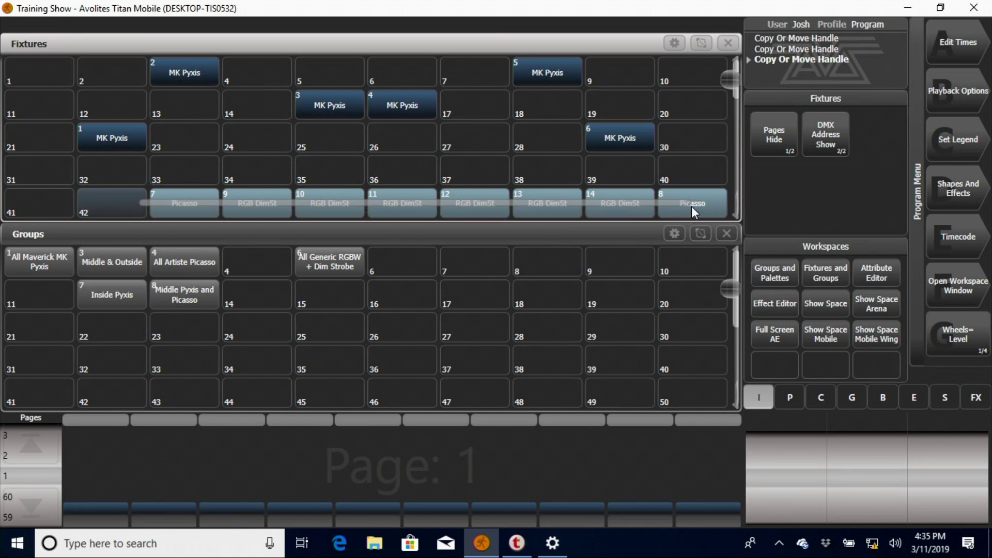
pyautogui.moveTo(691, 206); pyautogui.dragTo(691, 206)
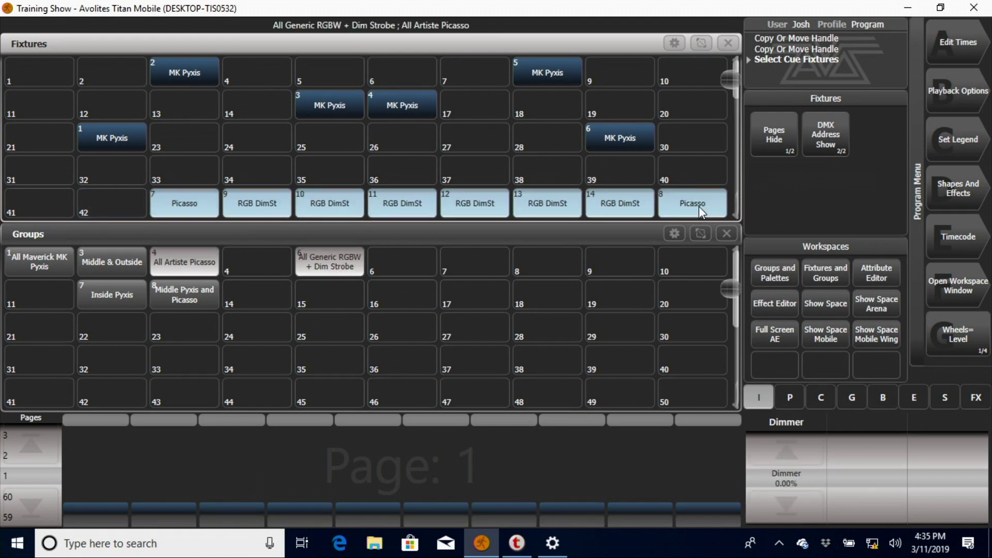
pyautogui.press('Escape')
pyautogui.hotkey('ctrl', 'm')
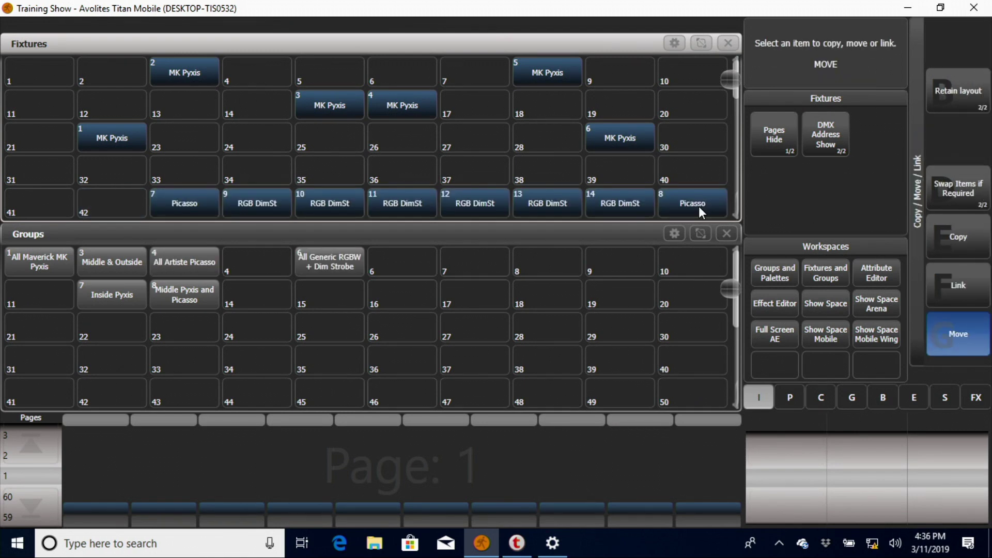
pyautogui.moveTo(147, 211); pyautogui.dragTo(692, 206)
pyautogui.click(38, 207)
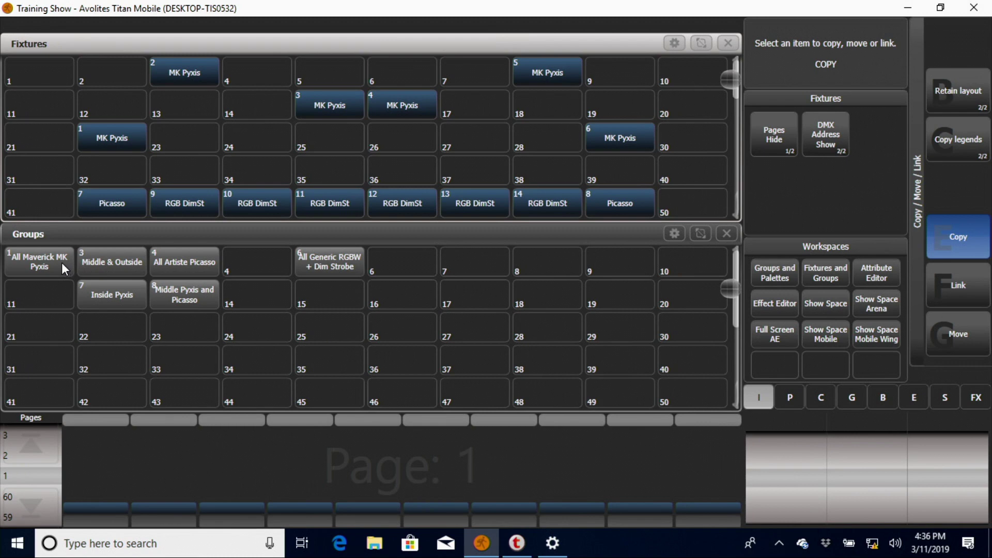
# Step: Place copies of the Maverick, Middle & Outside, Middle Pyxis and Picasso, and RGBW groups in cells 5, 25, 36 and 30
pyautogui.click(61, 263)
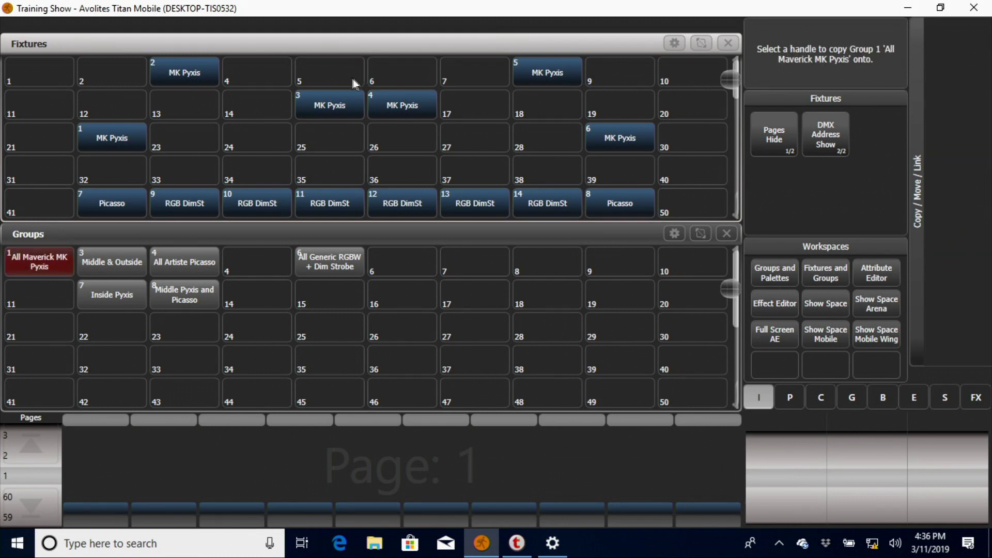
pyautogui.click(305, 78)
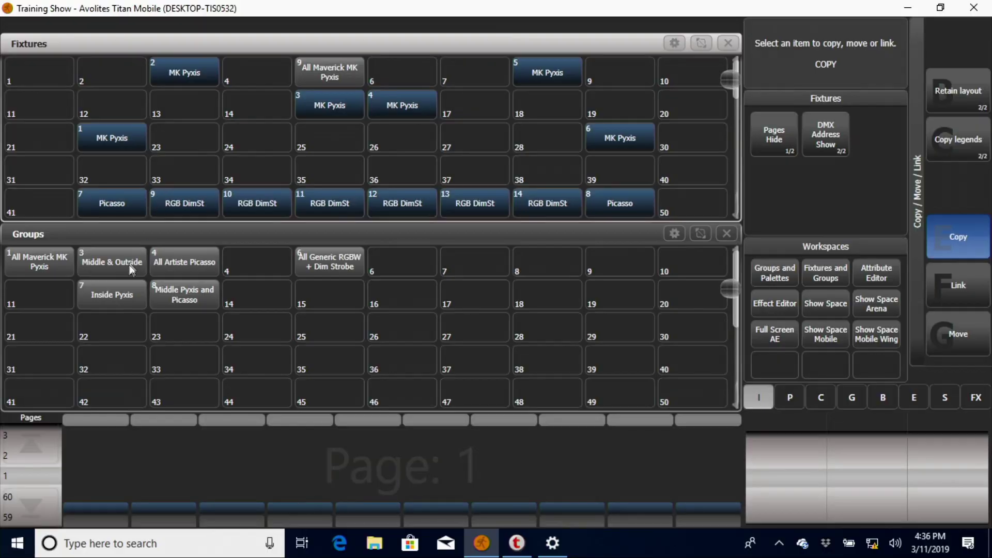
pyautogui.click(112, 262)
pyautogui.click(332, 144)
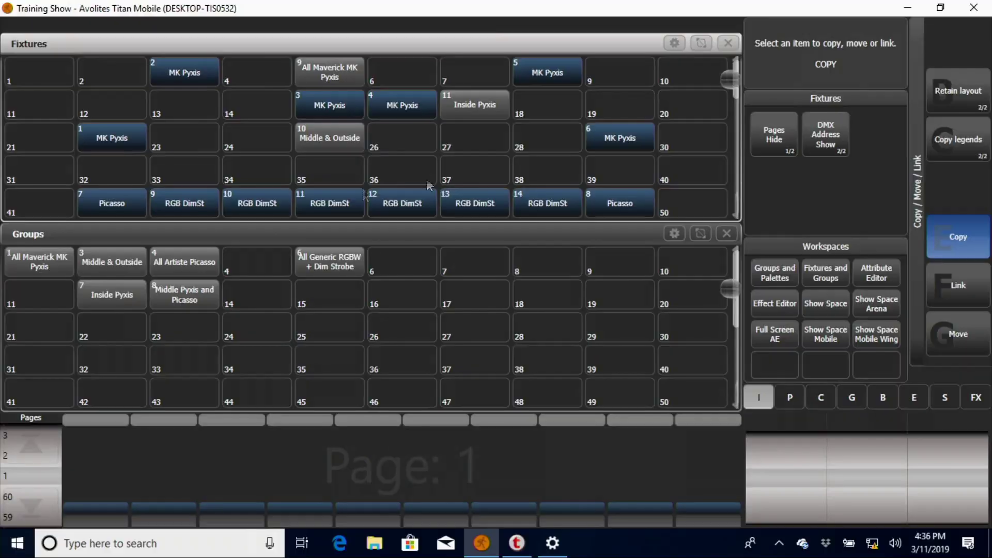
pyautogui.click(188, 300)
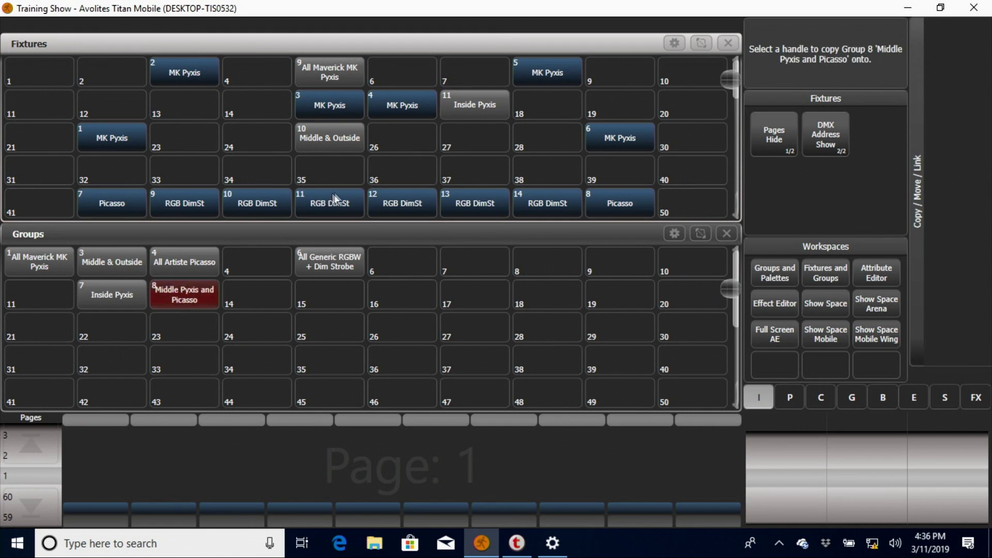
pyautogui.click(412, 175)
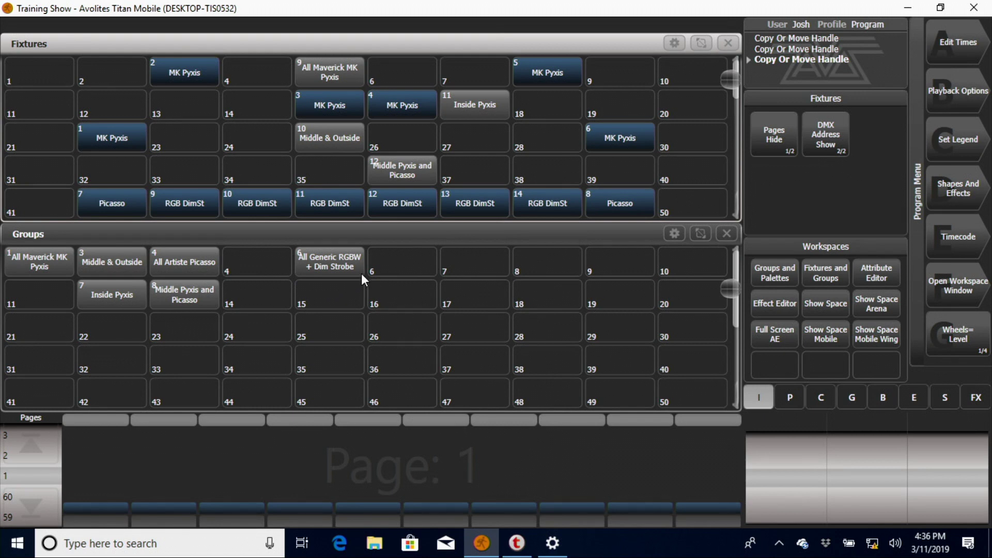
pyautogui.hotkey('ctrl', 'c')
pyautogui.click(359, 271)
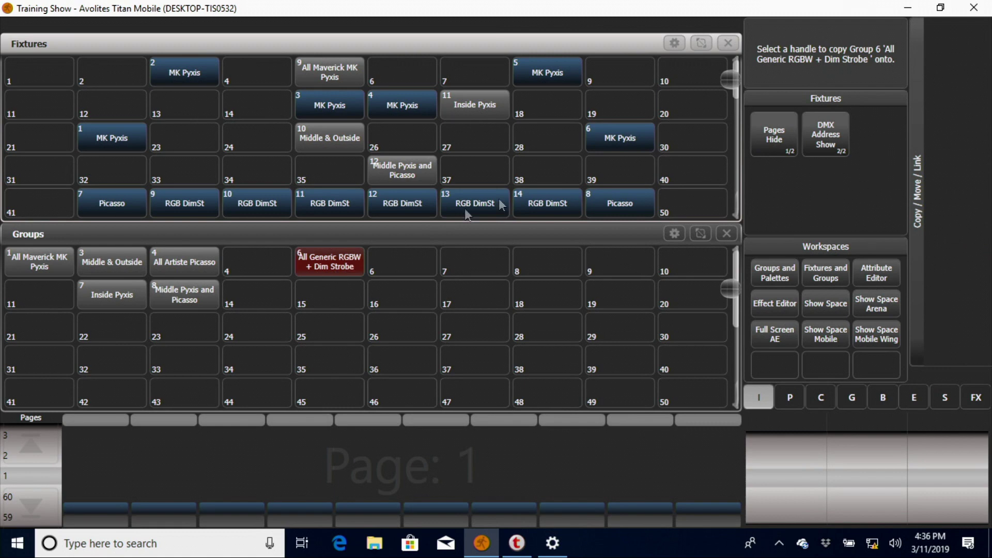
pyautogui.click(694, 145)
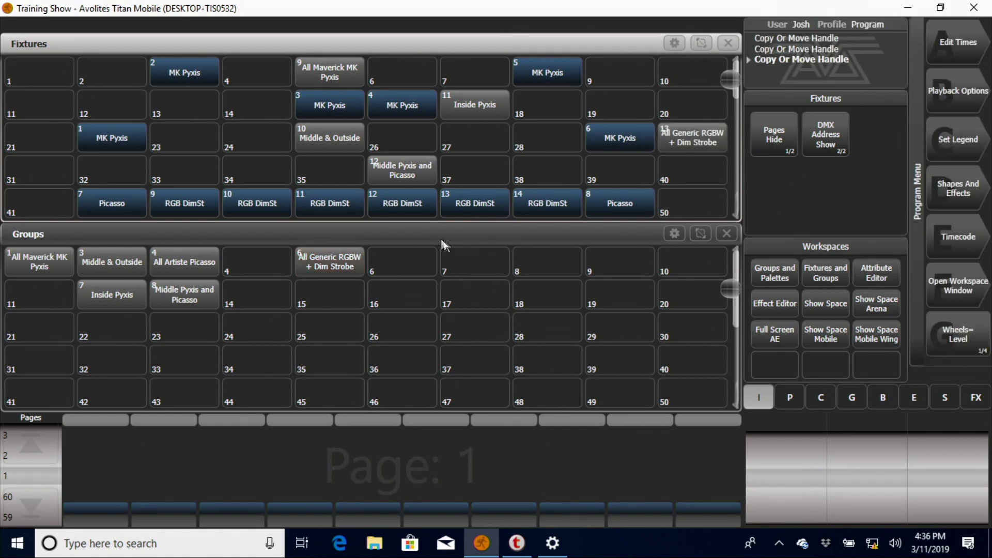
# Step: Move the Maverick group copy to cell 1 and the RGBW group copy to cell 10
pyautogui.hotkey('ctrl', 'm')
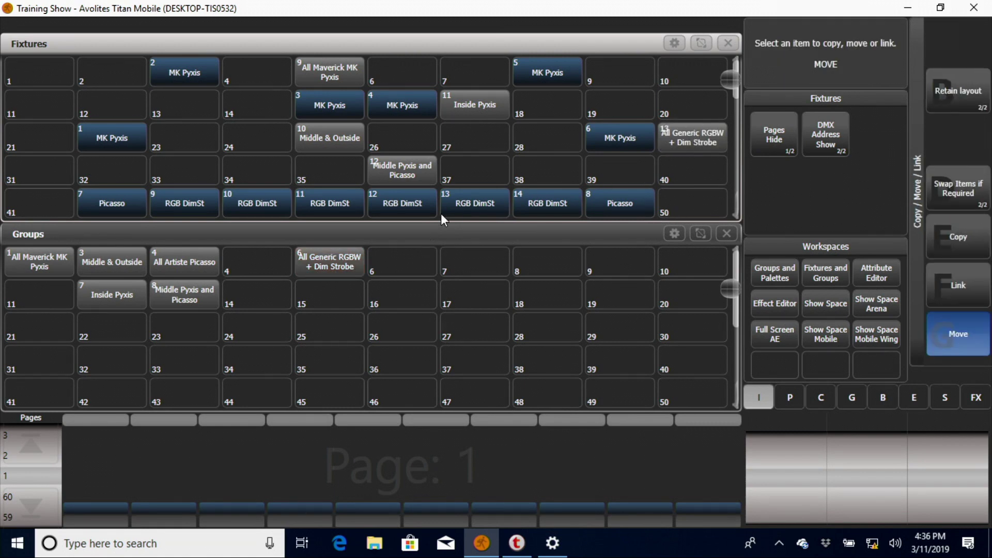
pyautogui.click(350, 69)
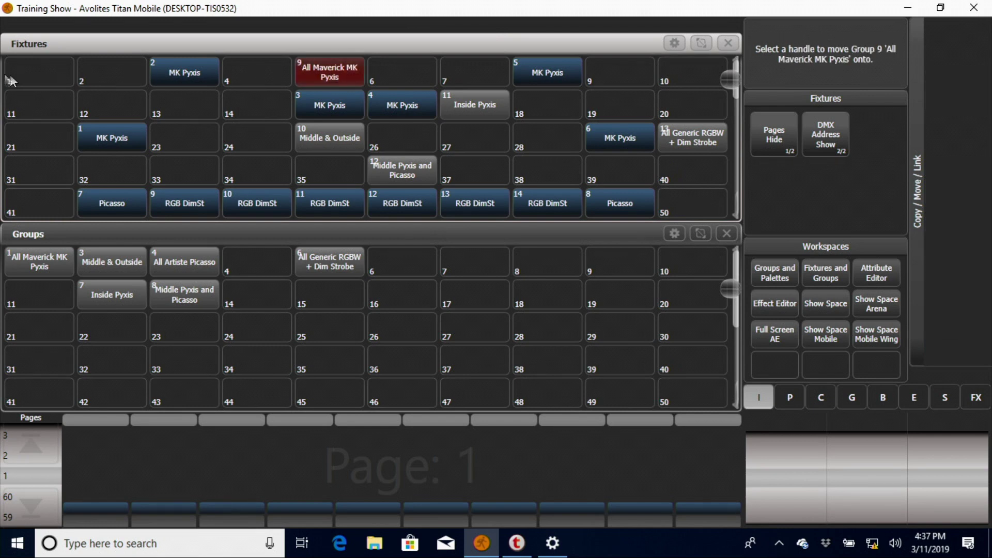
pyautogui.click(31, 73)
pyautogui.hotkey('ctrl', 'm')
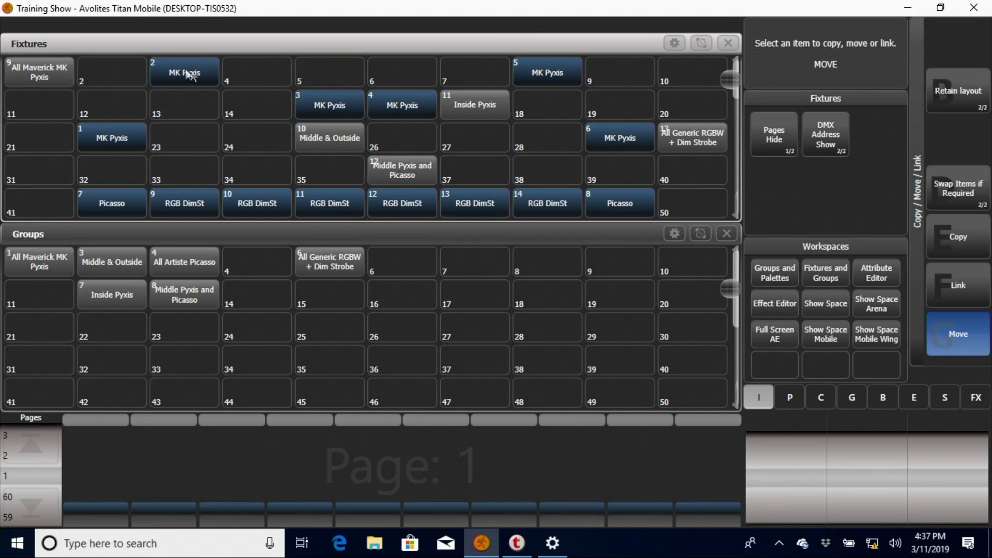
pyautogui.click(681, 132)
pyautogui.click(678, 79)
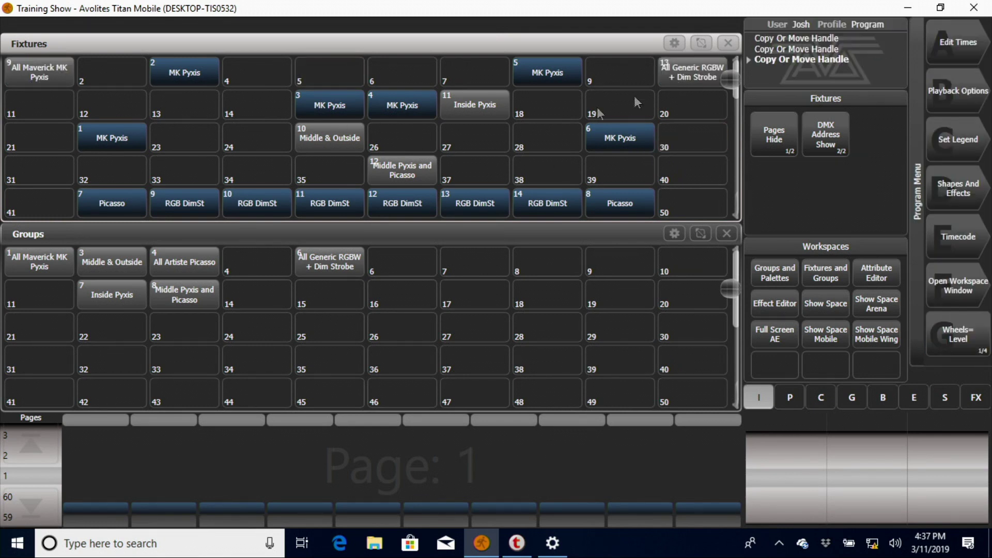
# Step: Place a copy of the All Artiste Picasso group in cell 30
pyautogui.hotkey('ctrl', 'c')
pyautogui.click(182, 274)
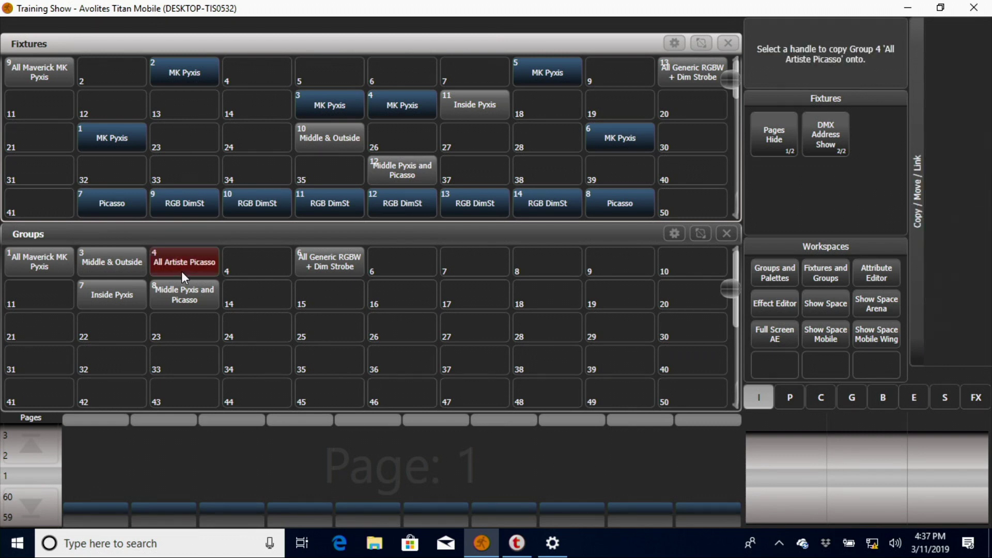
pyautogui.click(707, 151)
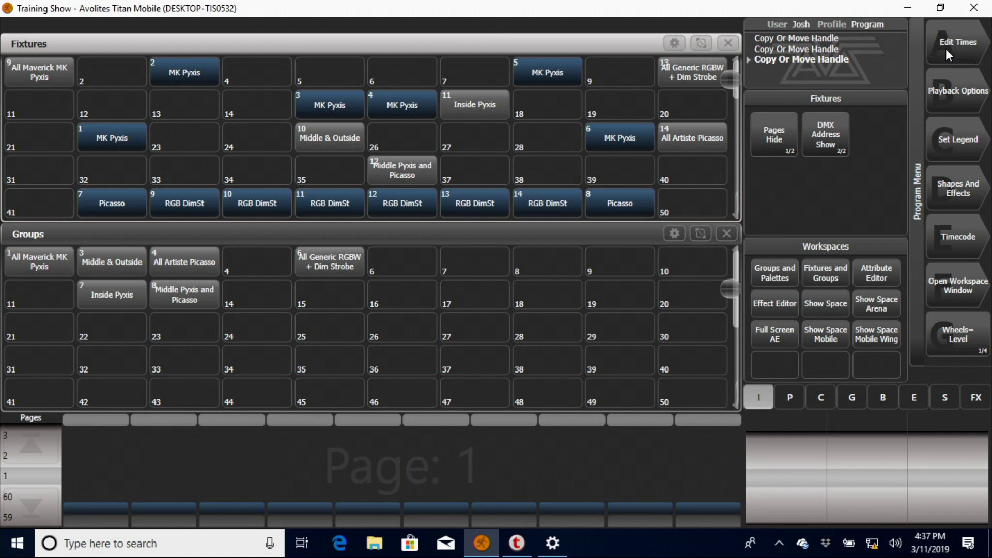
# Step: Open Edit Times on the All Generic RGBW + Dim Strobe group handle
pyautogui.click(946, 48)
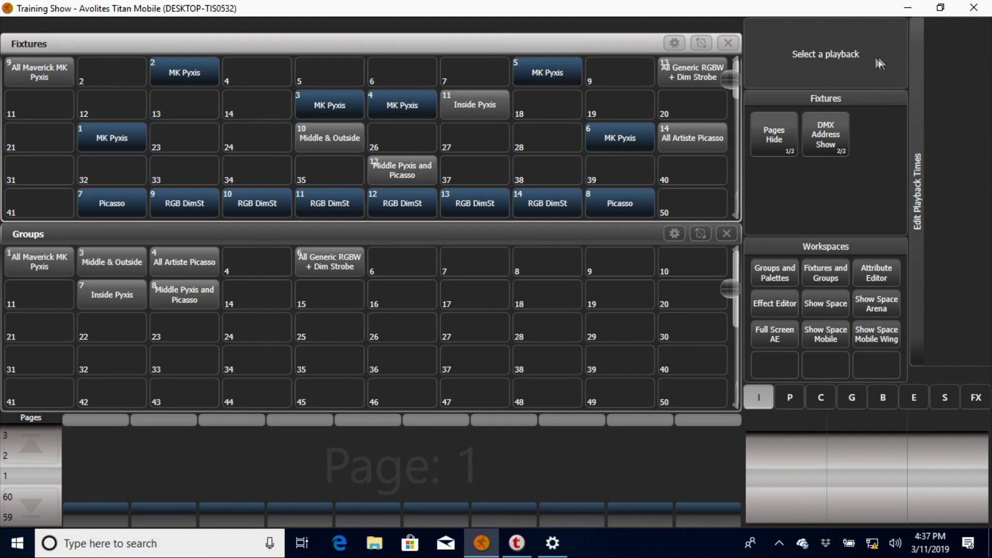
pyautogui.click(690, 77)
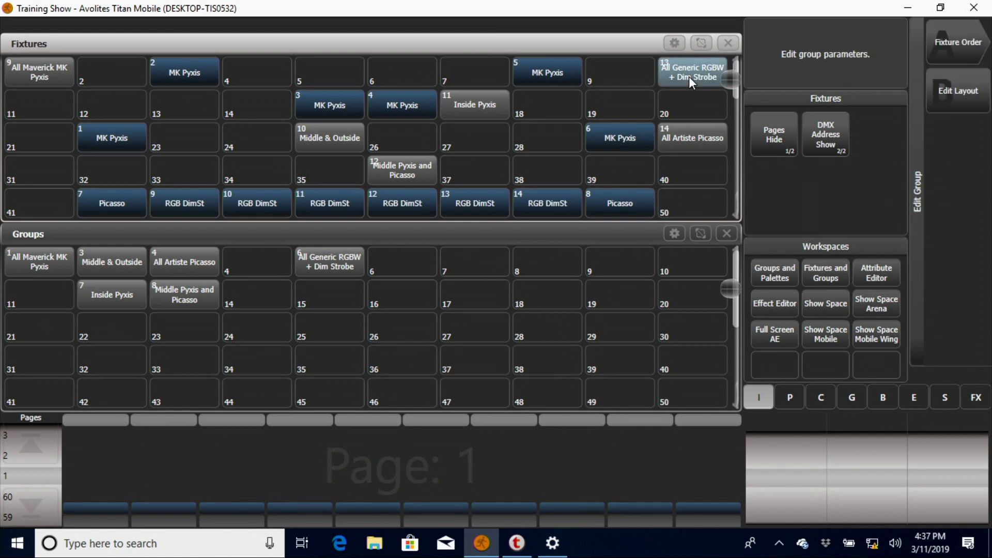
# Step: Order the pars so 14 joins step 1, 13 takes step 2 and 12 takes step 3
pyautogui.click(947, 49)
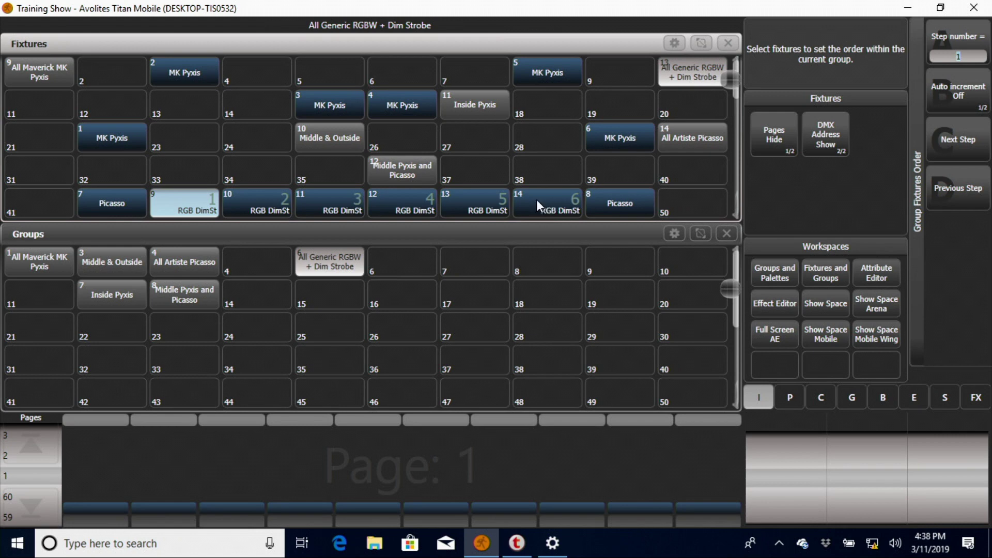
pyautogui.click(538, 206)
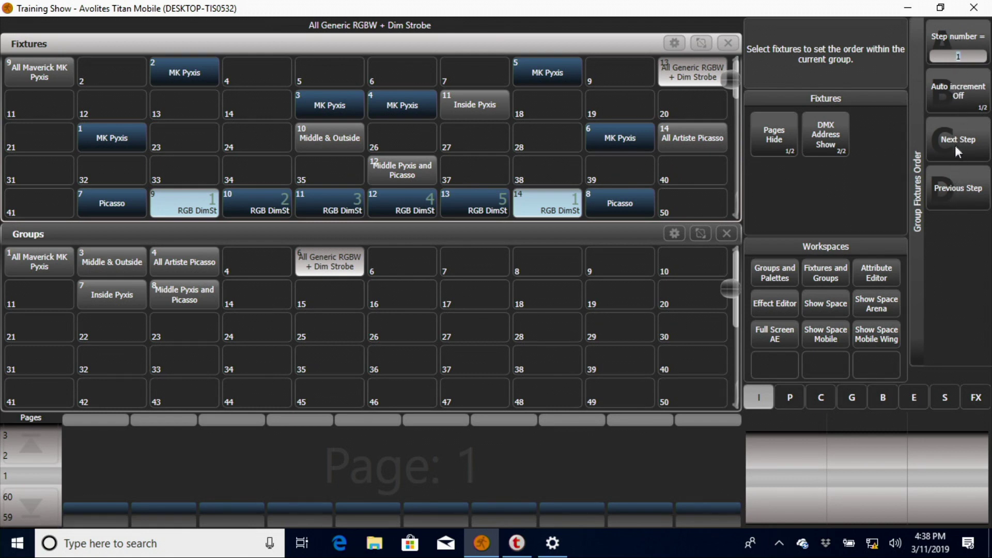
pyautogui.click(951, 100)
pyautogui.click(965, 100)
pyautogui.click(980, 140)
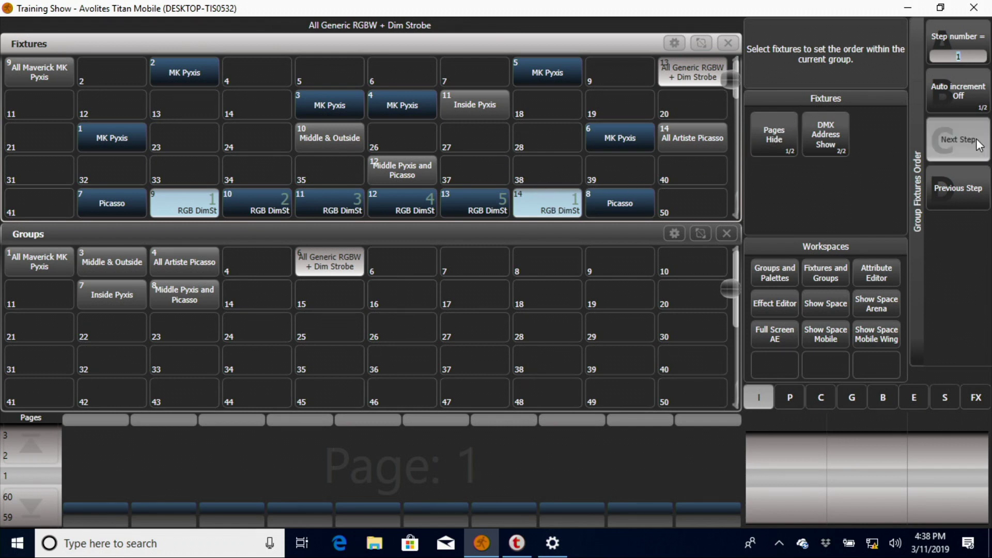
pyautogui.click(480, 197)
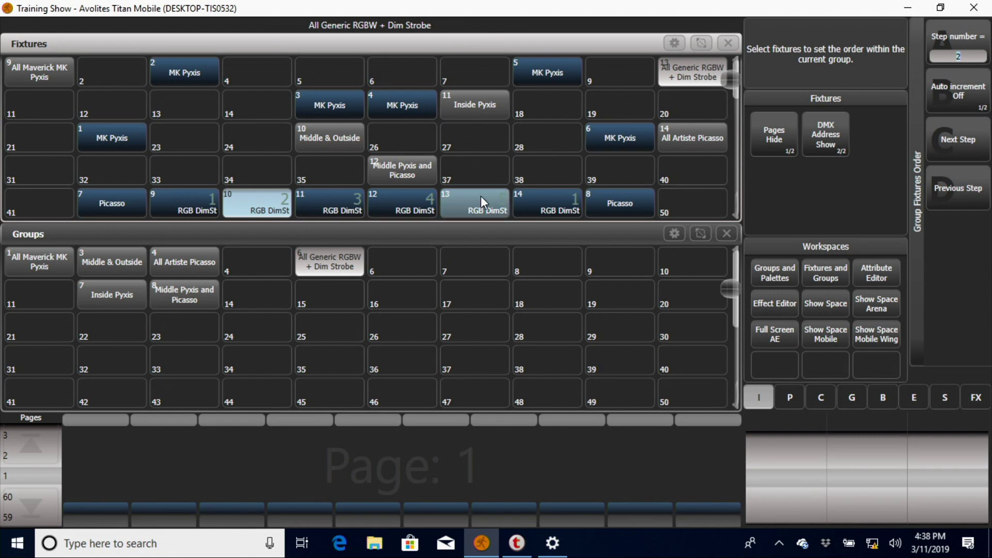
pyautogui.click(962, 142)
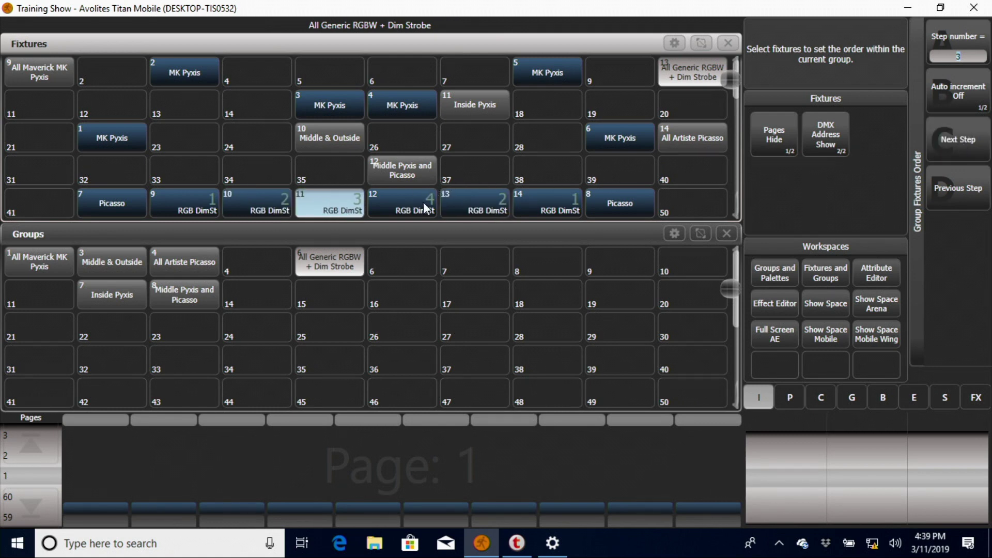
pyautogui.click(426, 206)
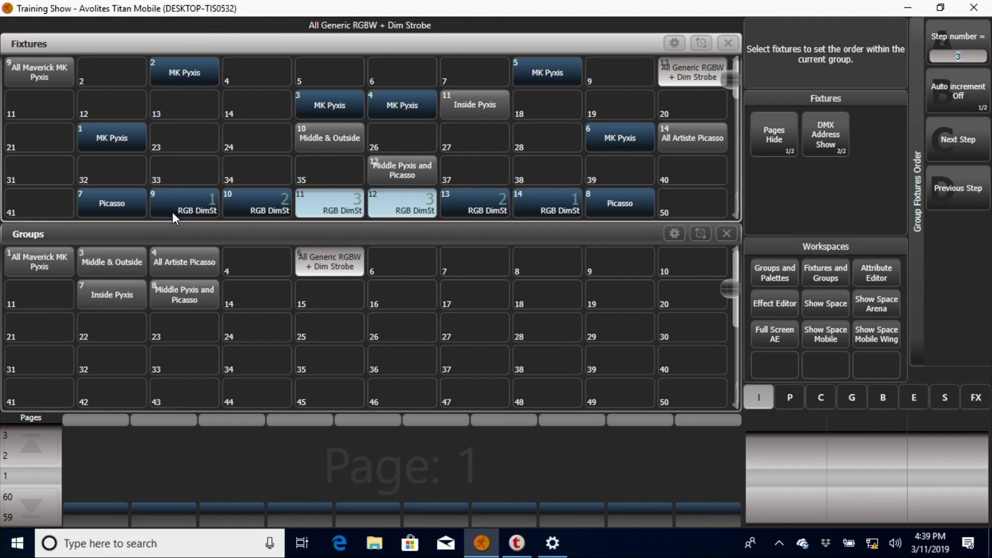
# Step: Step back and forth through the order to verify the pairs 9&14, 10&13 and 11&12
pyautogui.click(951, 166)
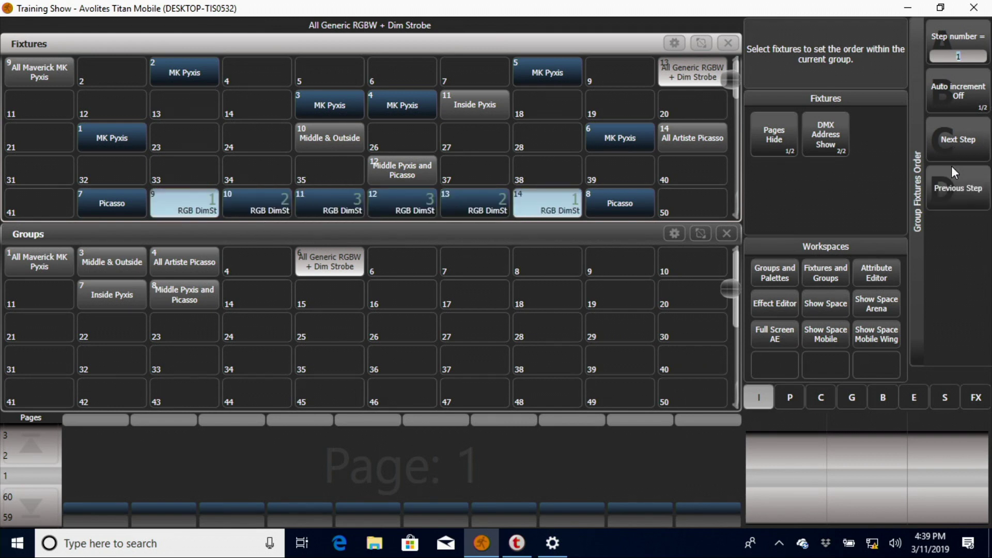
pyautogui.click(952, 139)
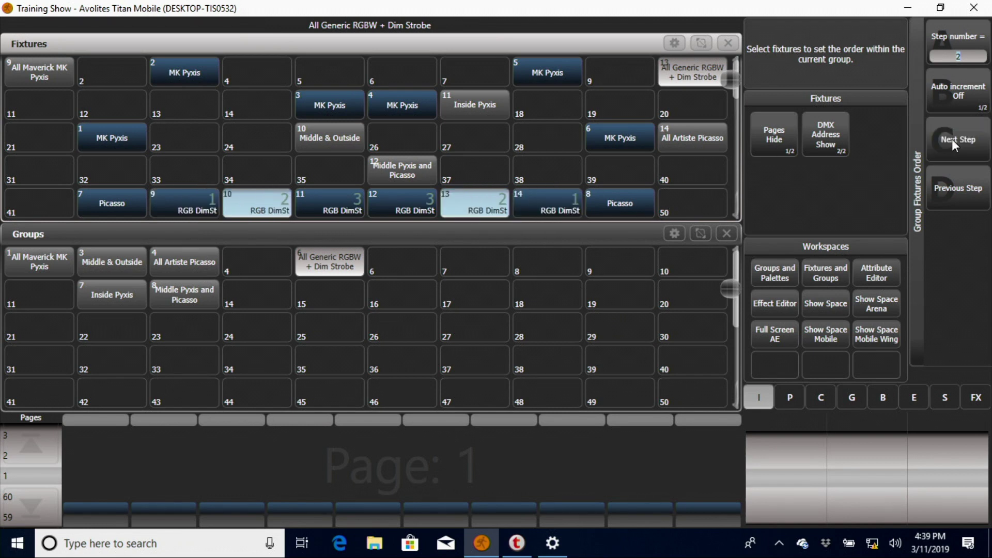
pyautogui.click(963, 187)
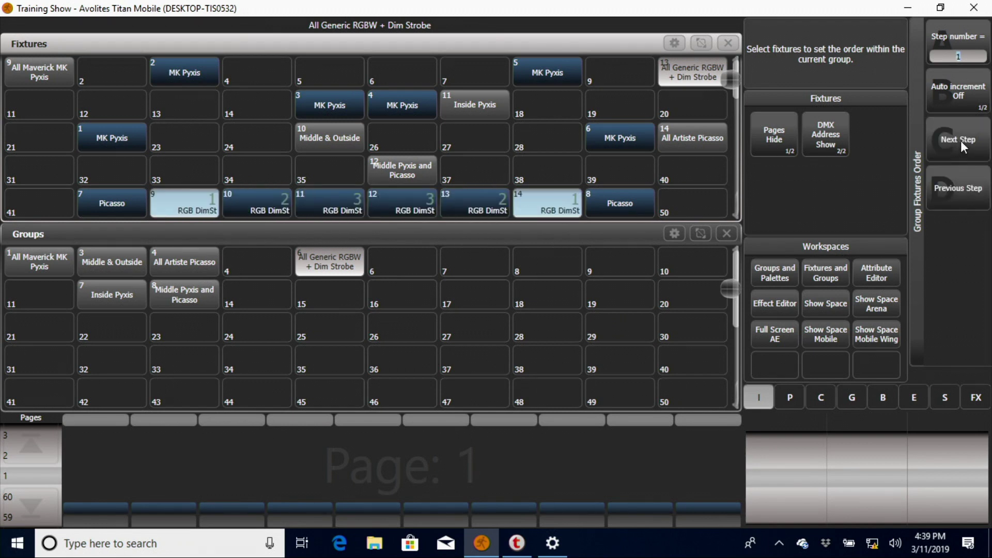
pyautogui.click(960, 141)
pyautogui.click(960, 141)
pyautogui.click(963, 184)
pyautogui.click(963, 184)
pyautogui.click(965, 153)
pyautogui.click(965, 154)
pyautogui.click(962, 185)
pyautogui.click(961, 185)
pyautogui.press('Escape')
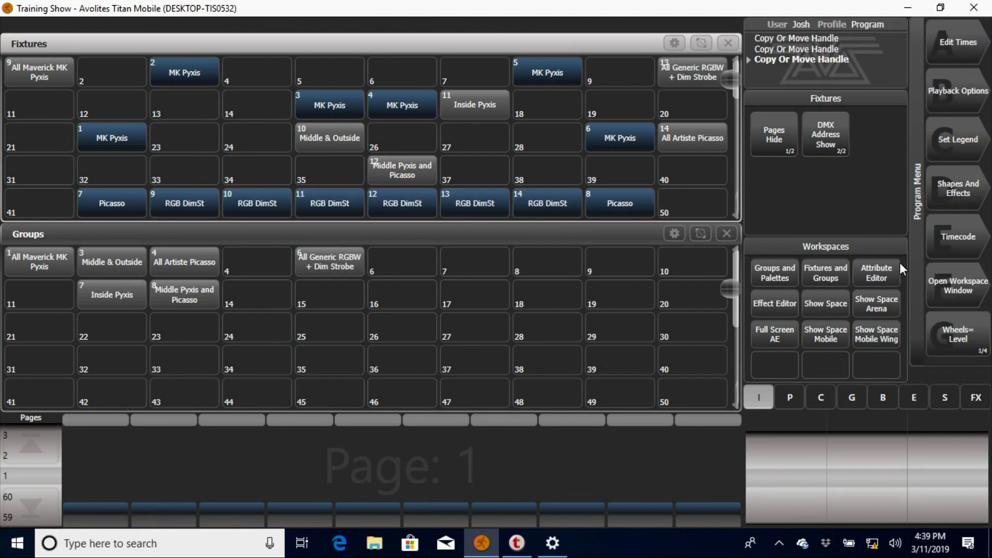
pyautogui.click(957, 46)
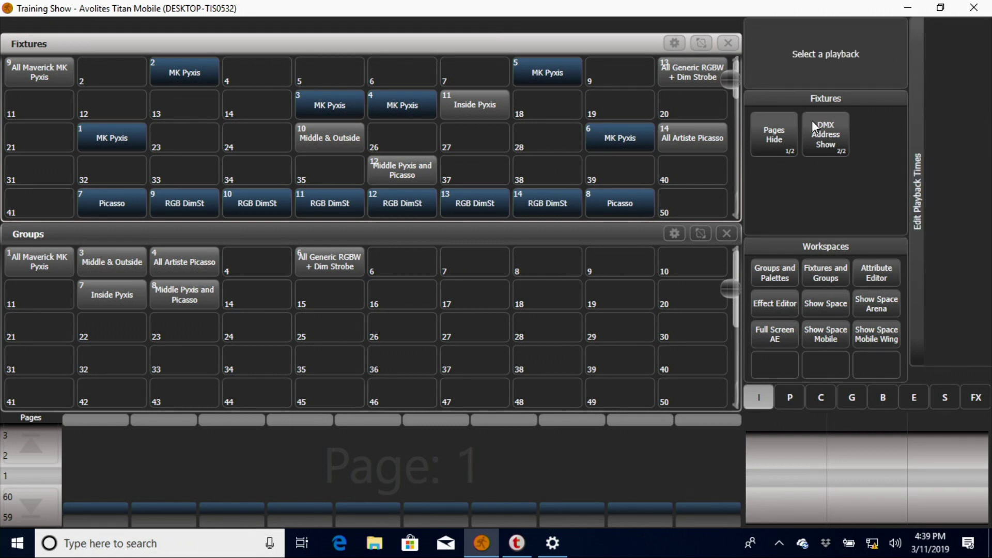
pyautogui.click(702, 70)
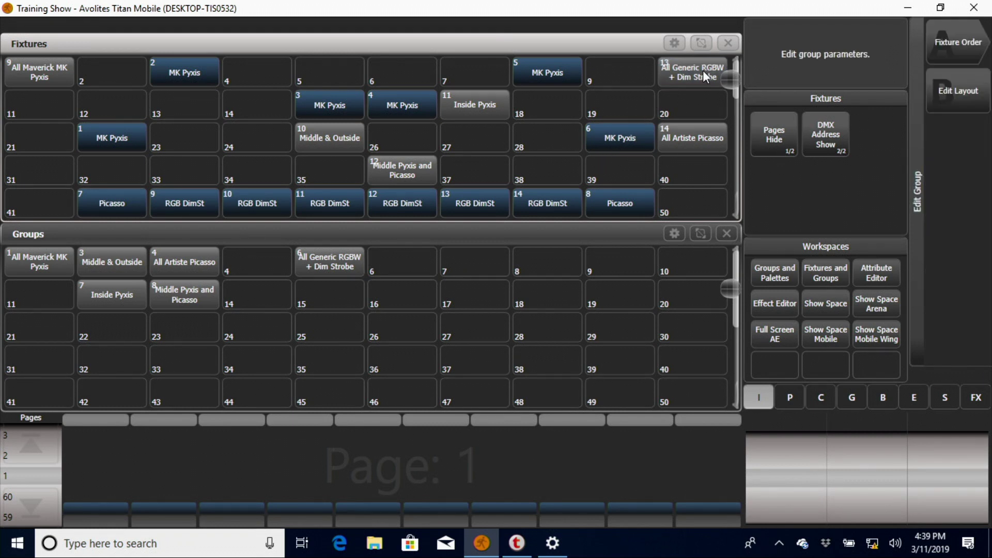
pyautogui.click(959, 99)
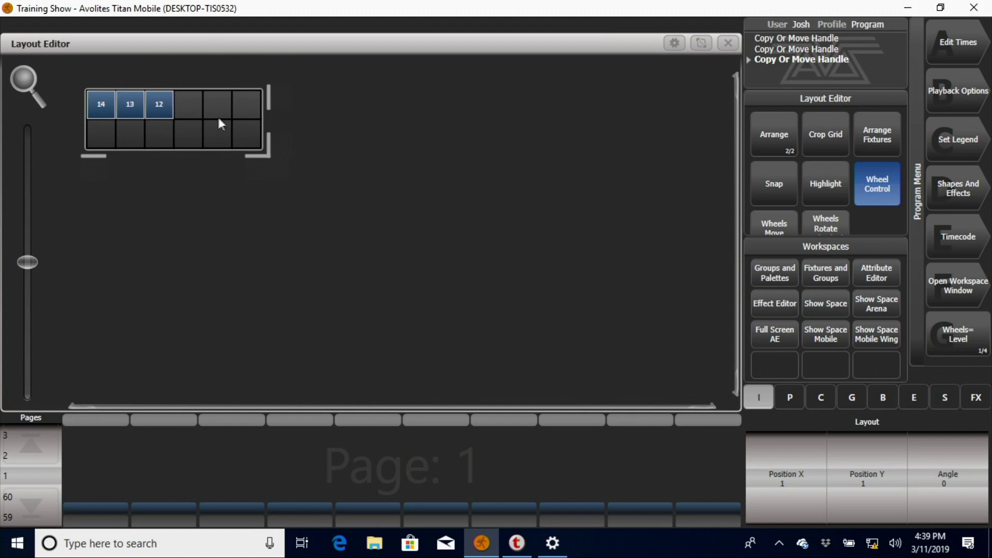
pyautogui.click(724, 43)
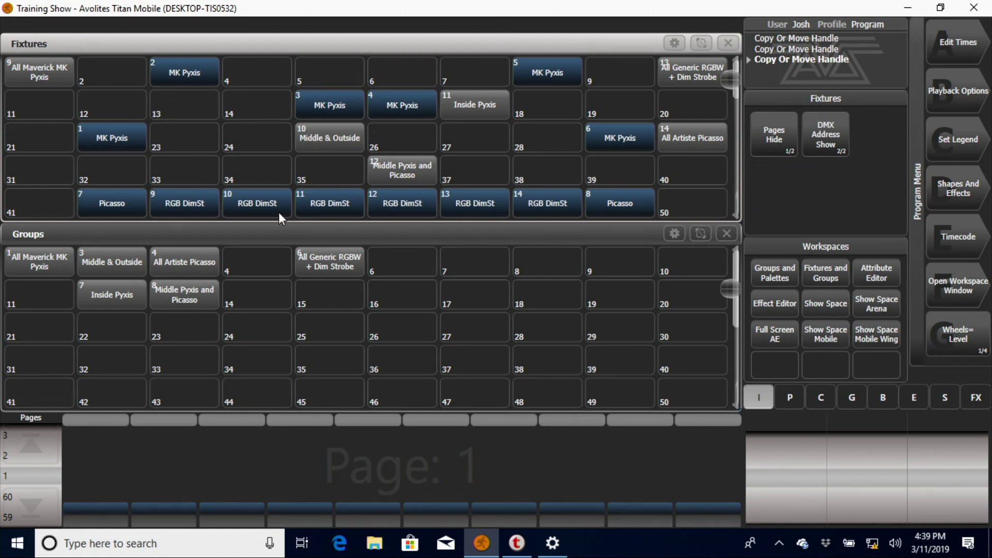
# Step: Record RGB DimSt pars 9–14 into an empty group slot named 'All Pars 2'
pyautogui.moveTo(189, 201); pyautogui.dragTo(562, 202)
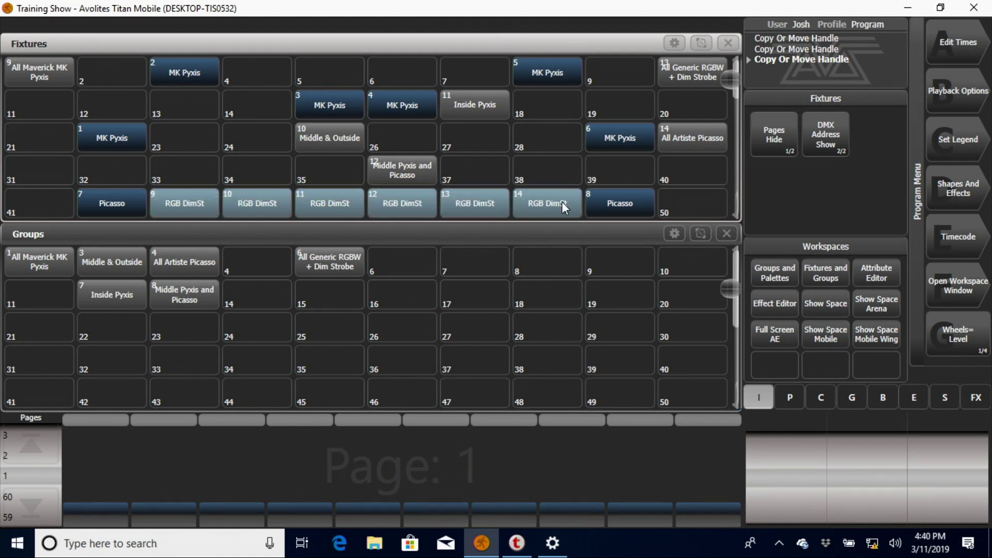
pyautogui.click(417, 265)
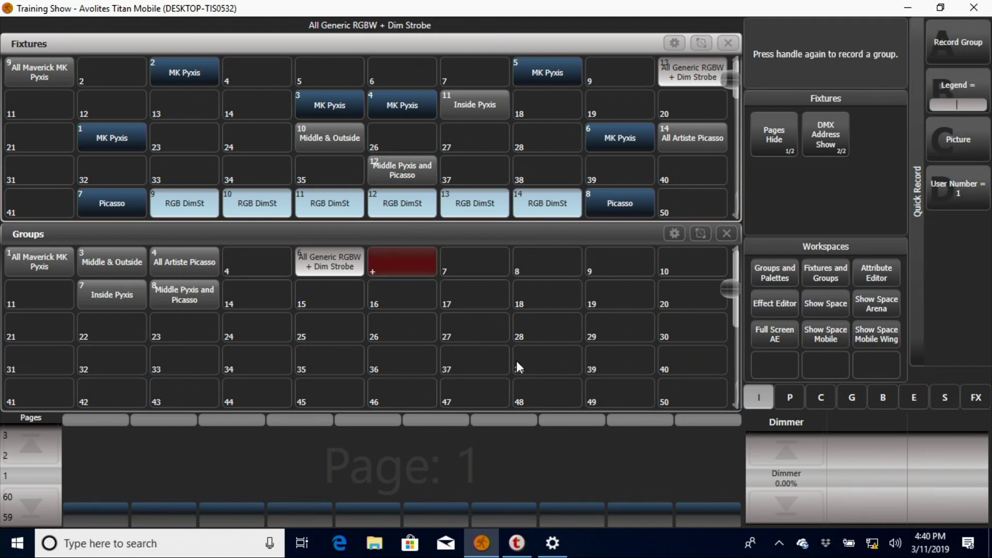
pyautogui.write('All Pars')
pyautogui.write(' 2')
pyautogui.press('Return')
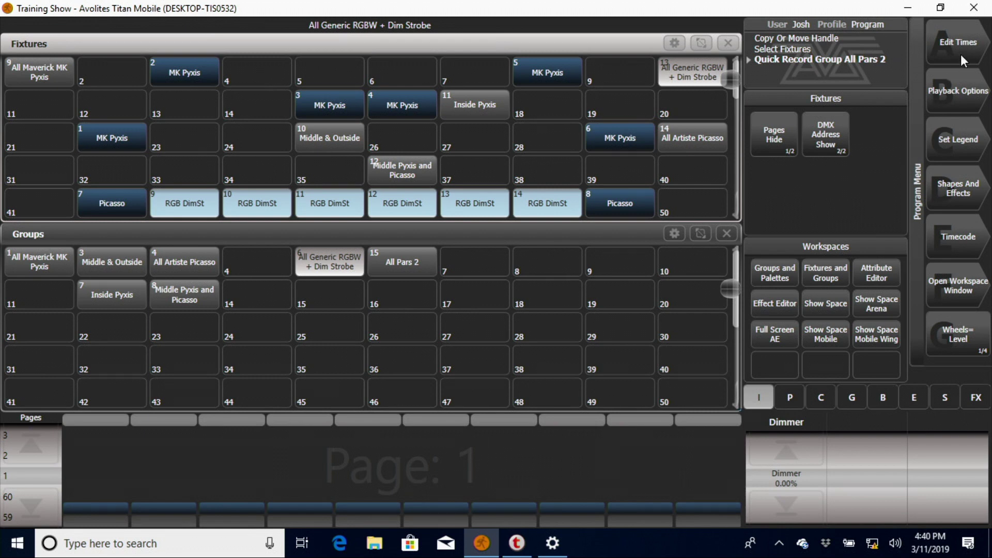
# Step: Clear the selection and bring up editing options for the All Pars 2 group
pyautogui.press('Escape')
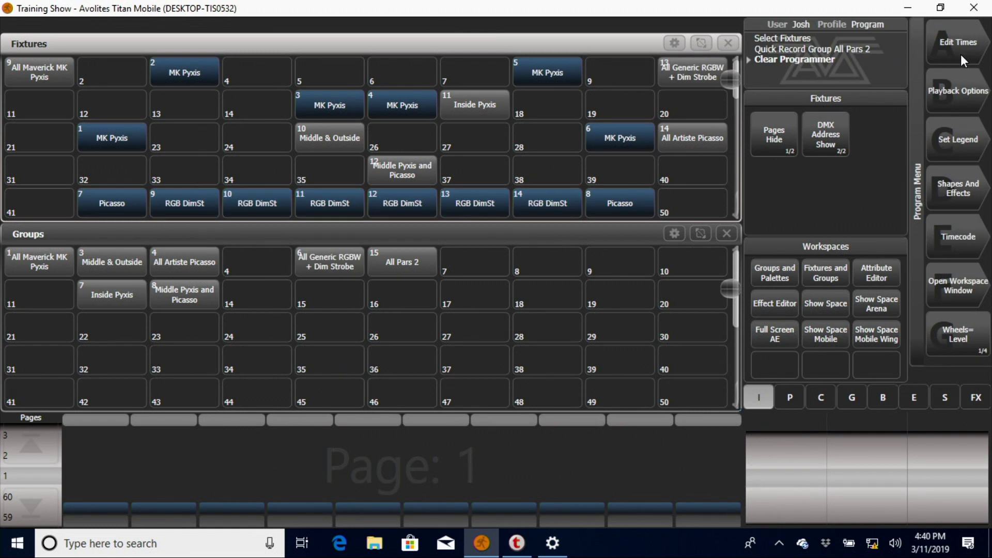
pyautogui.click(961, 54)
pyautogui.click(399, 268)
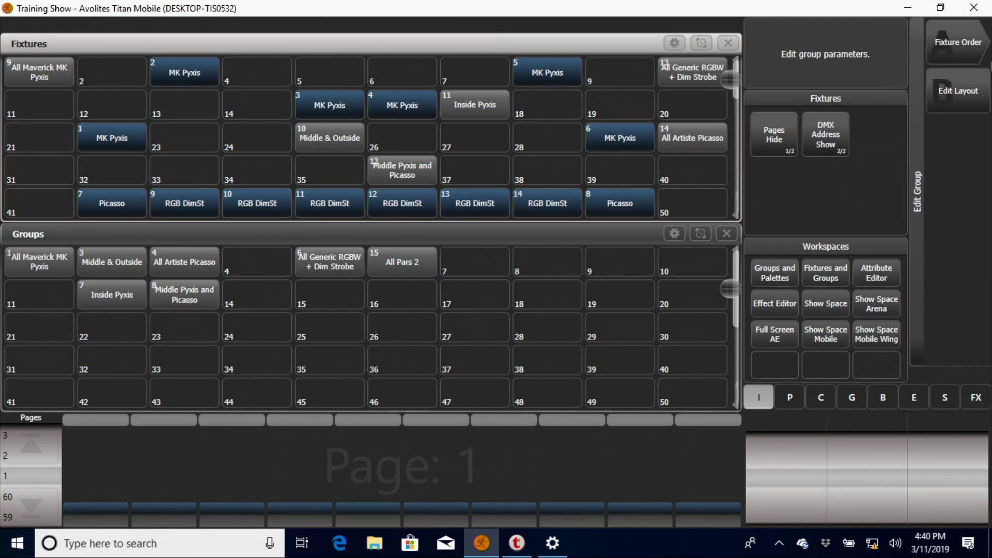
# Step: Resize the All Pars 2 layout to 6x3, dropping 11/12 to the bottom and 10/13 to the middle row
pyautogui.click(963, 100)
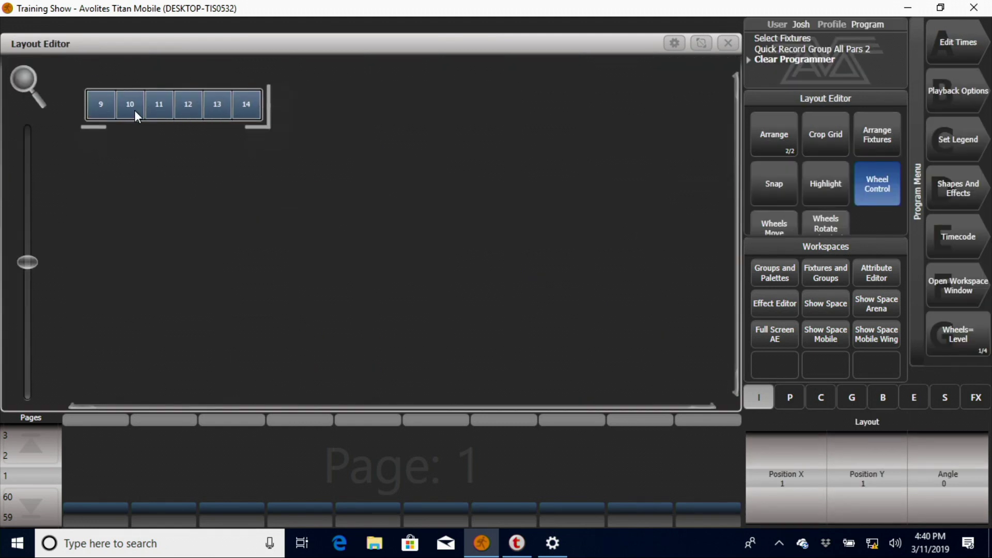
pyautogui.moveTo(262, 124); pyautogui.dragTo(334, 191)
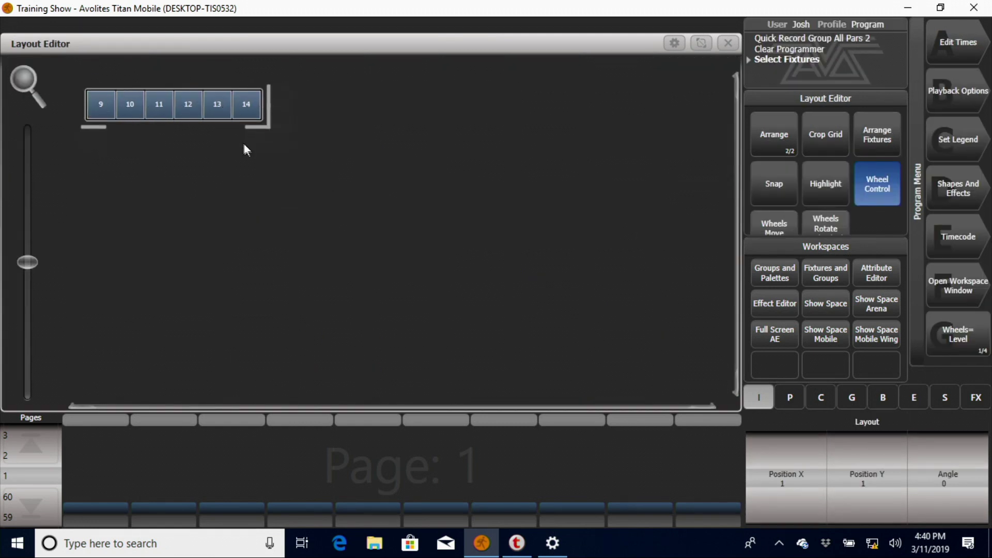
pyautogui.moveTo(286, 125)
pyautogui.mouseDown()
pyautogui.moveTo(284, 151)
pyautogui.moveTo(321, 188)
pyautogui.moveTo(270, 198)
pyautogui.mouseUp()
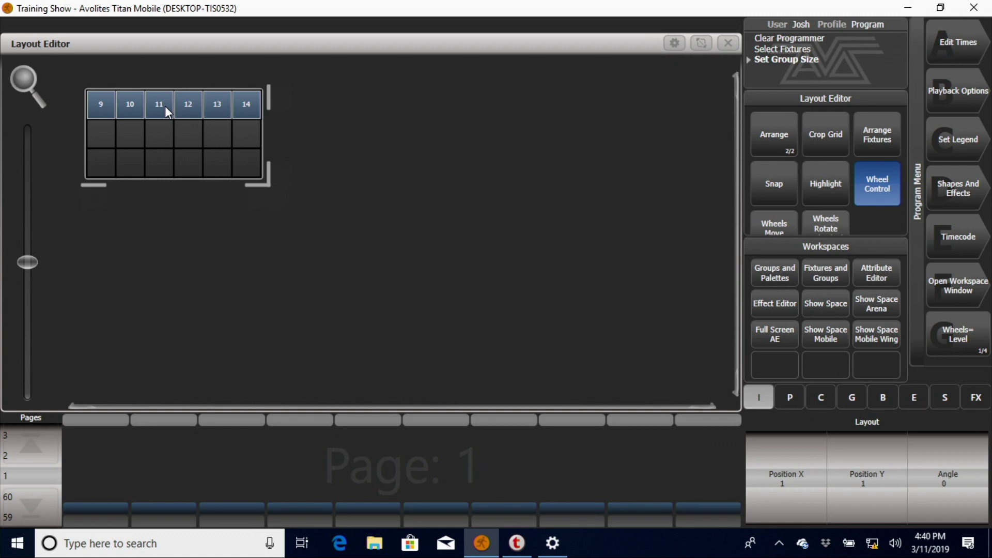
pyautogui.moveTo(166, 107)
pyautogui.mouseDown()
pyautogui.moveTo(188, 107)
pyautogui.moveTo(160, 132)
pyautogui.moveTo(158, 162)
pyautogui.mouseUp()
pyautogui.moveTo(136, 107); pyautogui.dragTo(133, 137)
pyautogui.moveTo(226, 103); pyautogui.dragTo(233, 130)
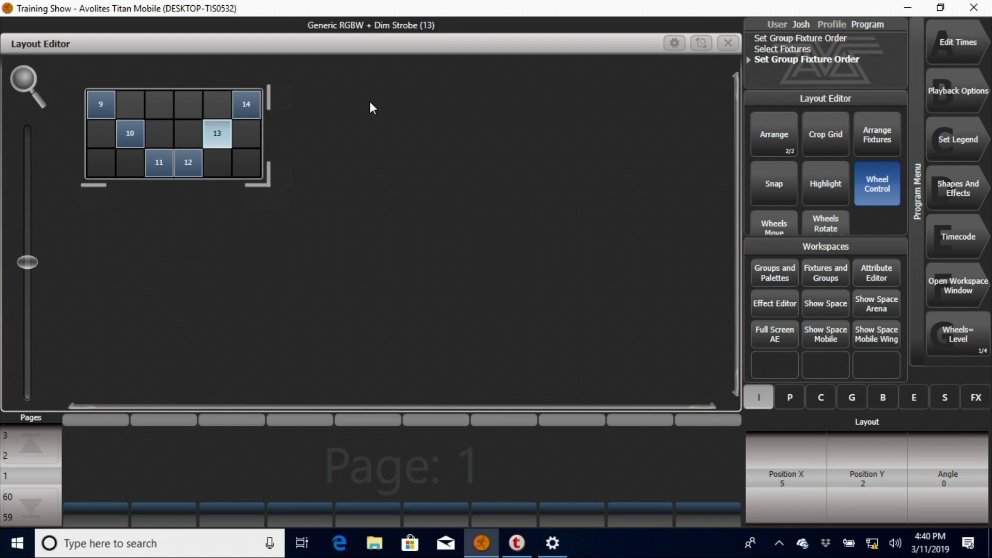
pyautogui.click(336, 141)
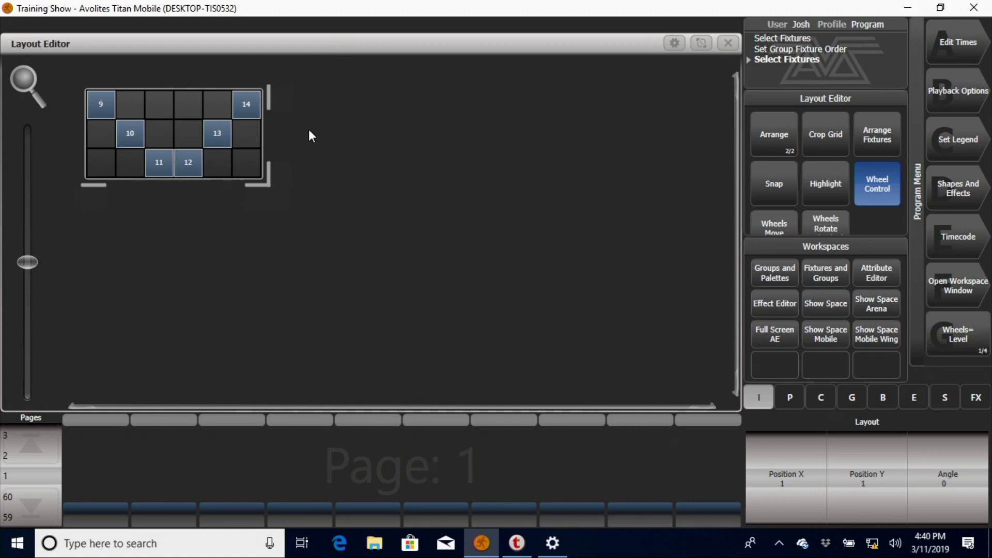
pyautogui.click(730, 43)
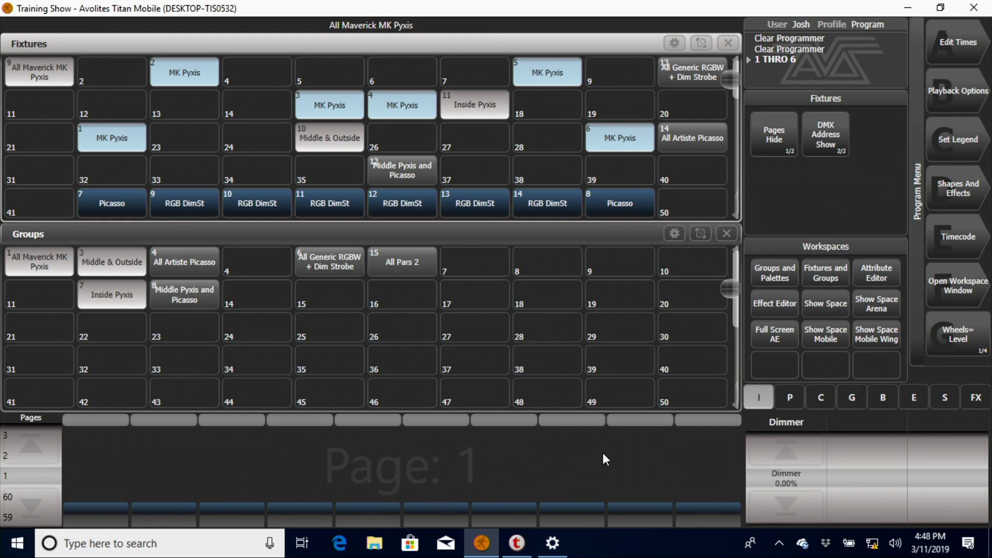
# Step: Clear the MK Pyxis fixture selection from the programmer
pyautogui.press('Escape')
pyautogui.hotkey('ctrl', 'c')
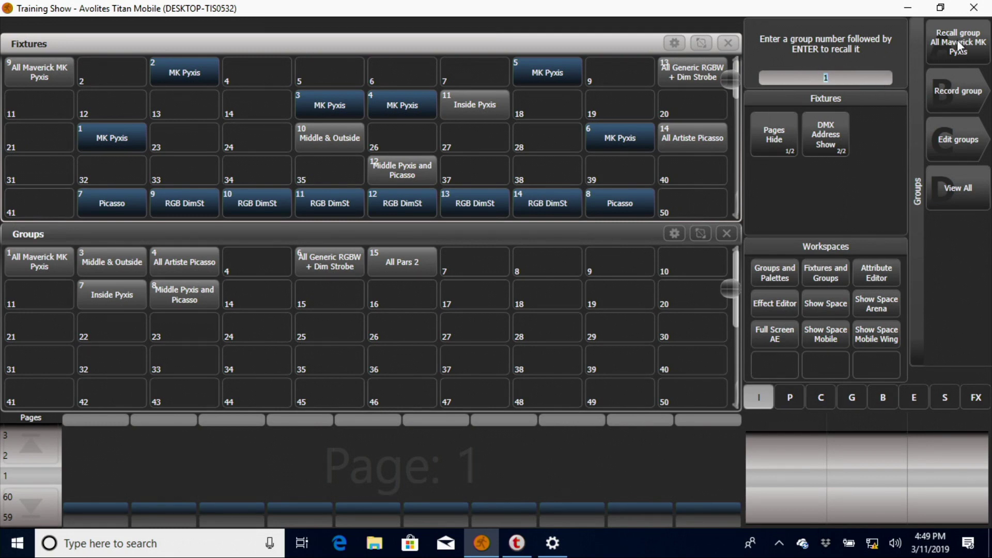
# Step: Recall group 1, All Maverick MK Pyxis, clear the programmer, and begin another group recall
pyautogui.click(984, 56)
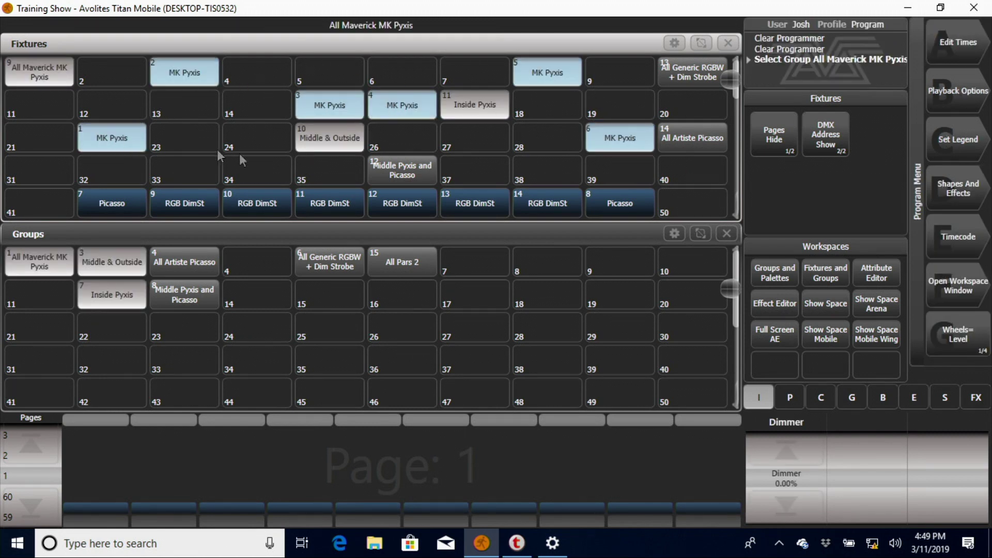
pyautogui.hotkey('ctrl', 'BackSpace')
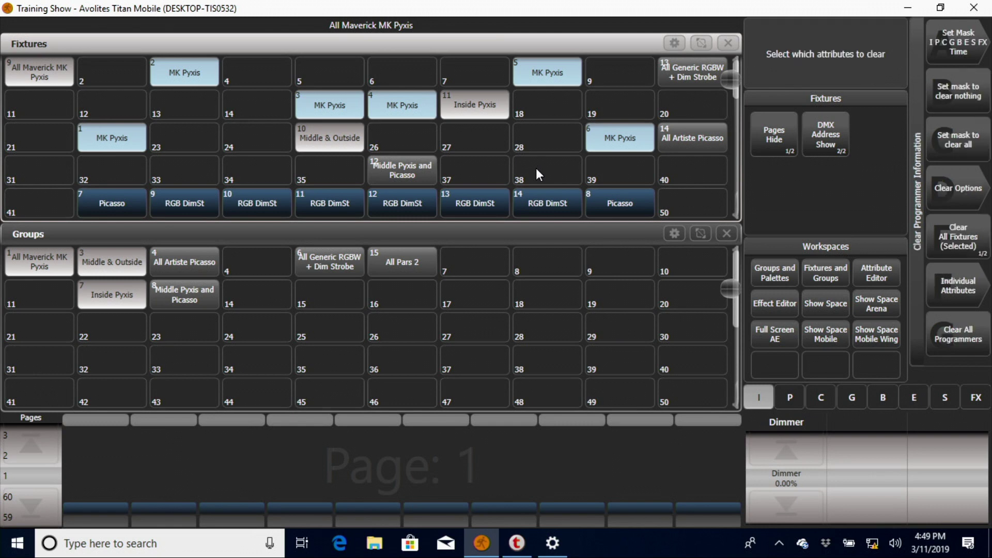
pyautogui.hotkey('ctrl', 'BackSpace')
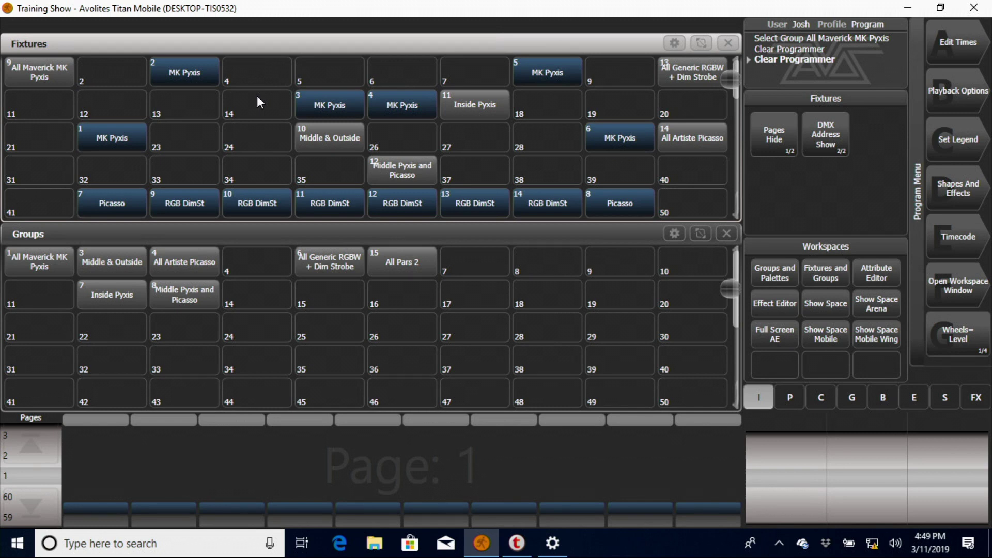
pyautogui.hotkey('ctrl', 'l')
# Step: Recall the All Maverick MK Pyxis group by number and clear it from the programmer
pyautogui.press('Return')
pyautogui.hotkey('ctrl', 'g')
pyautogui.write('1')
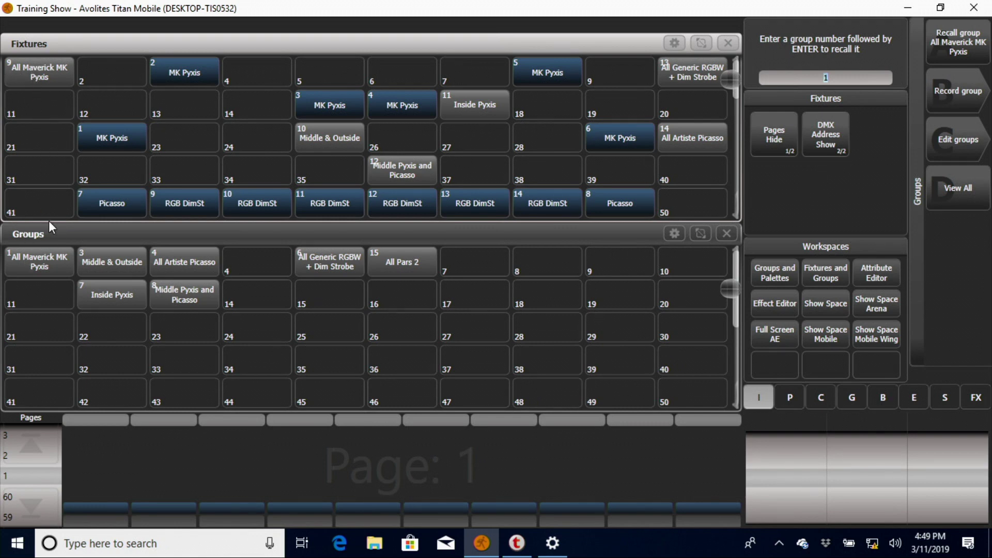
pyautogui.write('9')
pyautogui.press('Return')
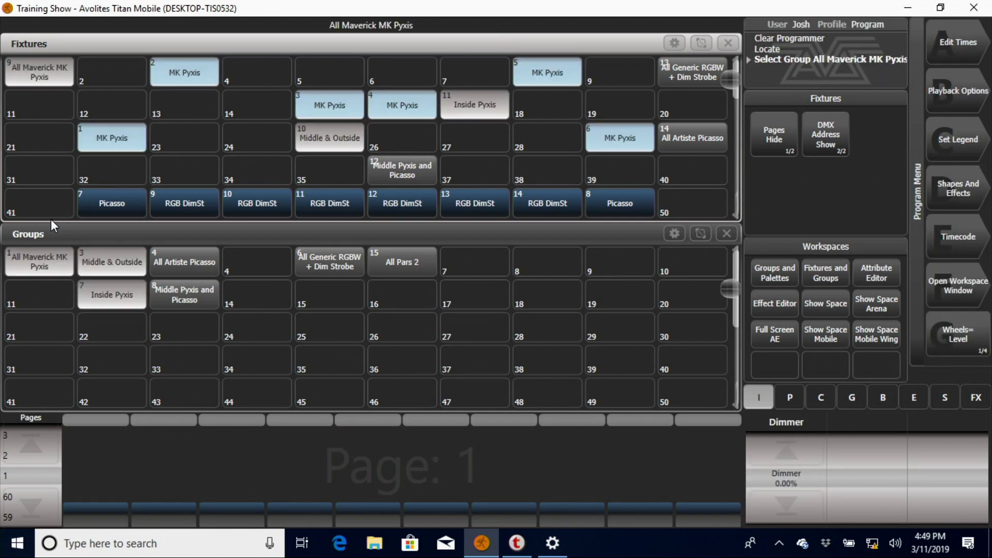
pyautogui.hotkey('ctrl', 'c')
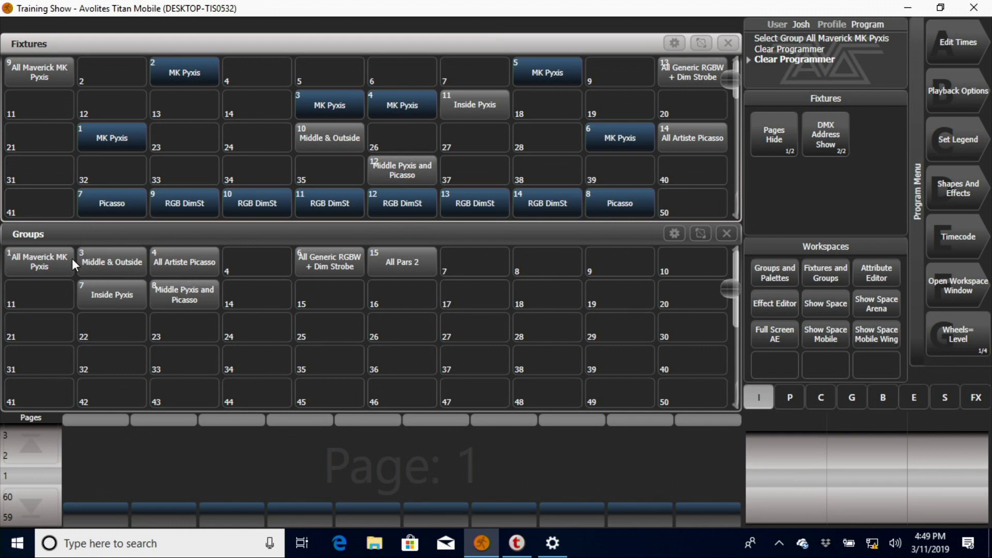
# Step: Recall group 10, Middle & Outside, by number, then clear the programmer
pyautogui.write('g9')
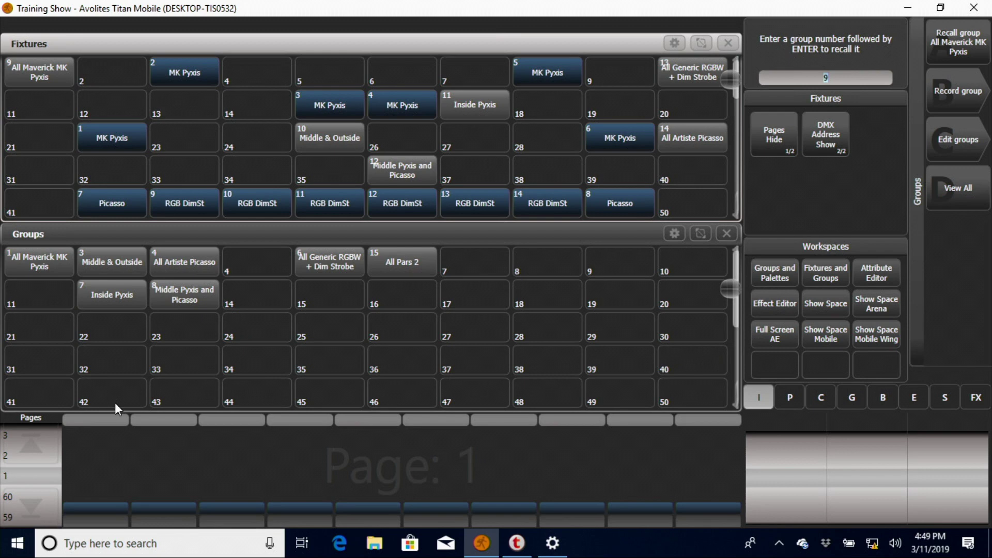
pyautogui.press('BackSpace')
pyautogui.write('3')
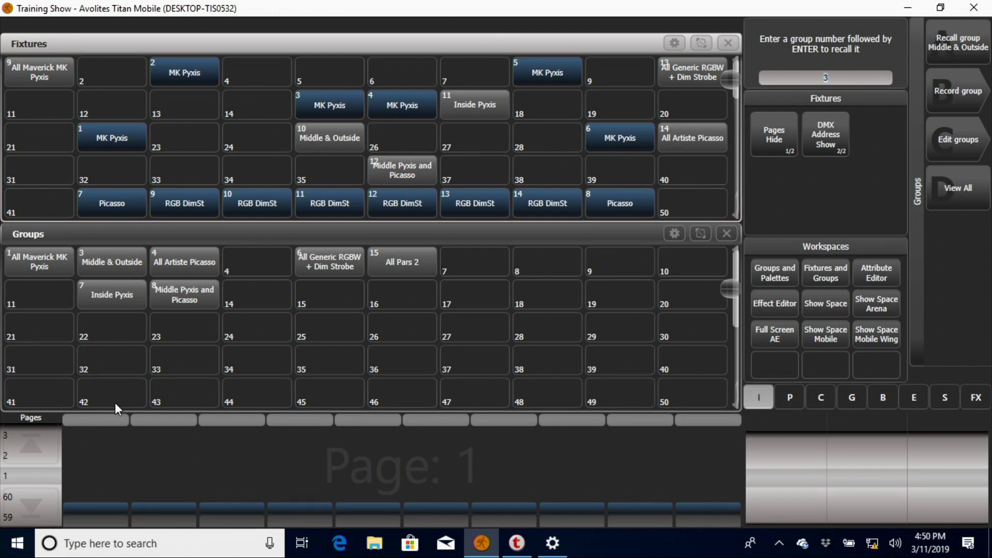
pyautogui.press('BackSpace')
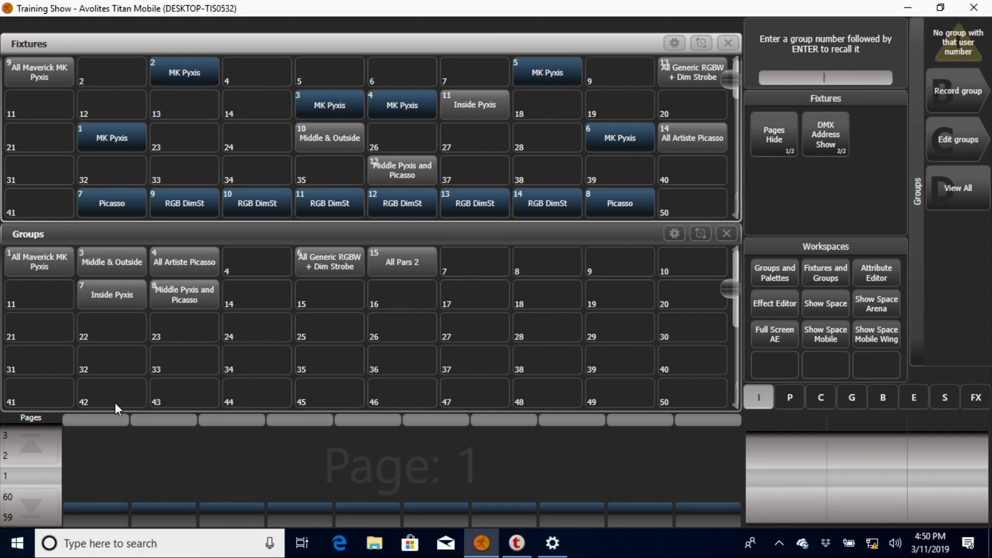
pyautogui.write('10')
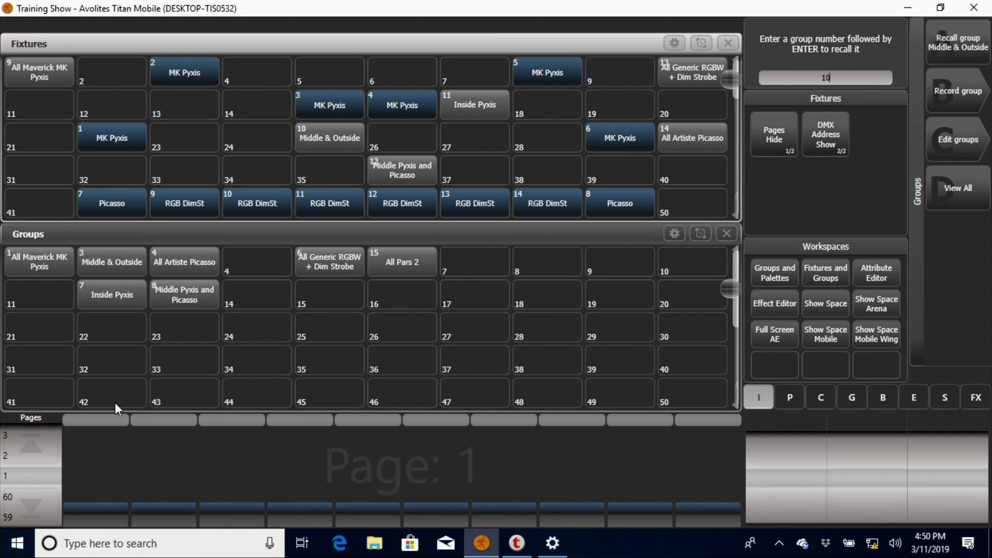
pyautogui.hotkey('ctrl', 'a')
pyautogui.press('Return')
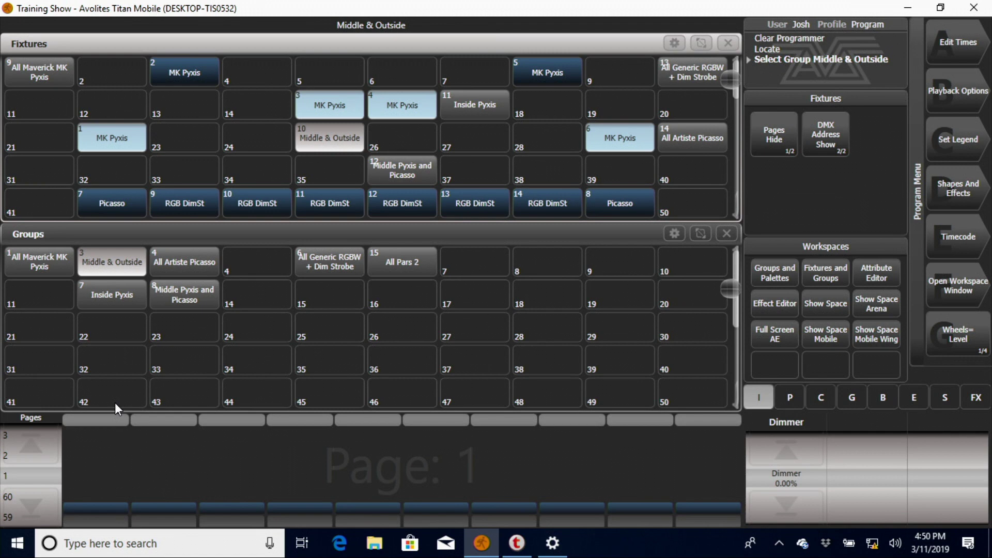
pyautogui.hotkey('ctrl', 'alt', 'c')
pyautogui.hotkey('ctrl', 'alt', 'c')
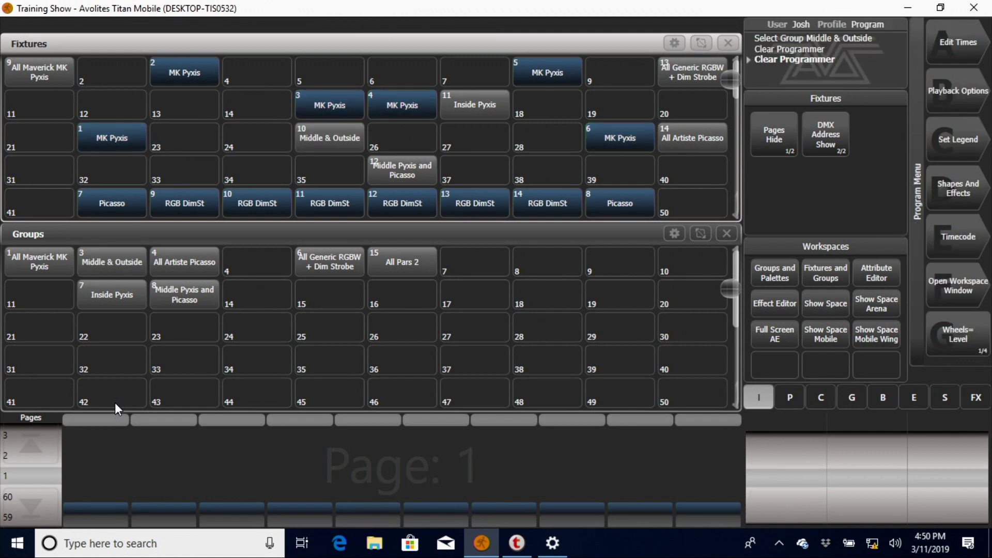